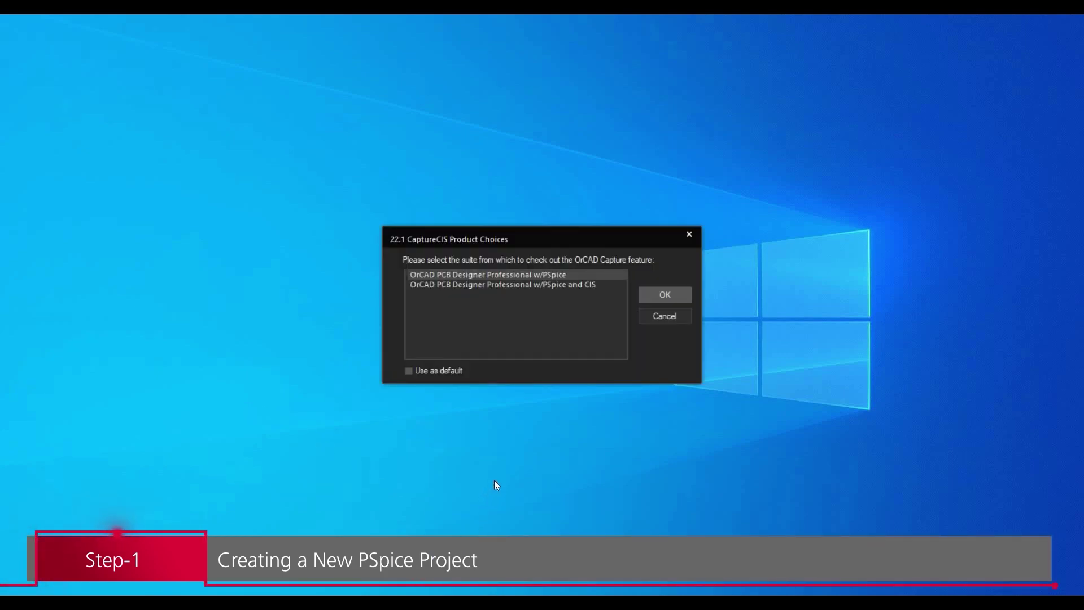
Step: Select the 'OrCAD PCB Designer Professional w/PSpice and CIS' product suite
left_click(544, 287)
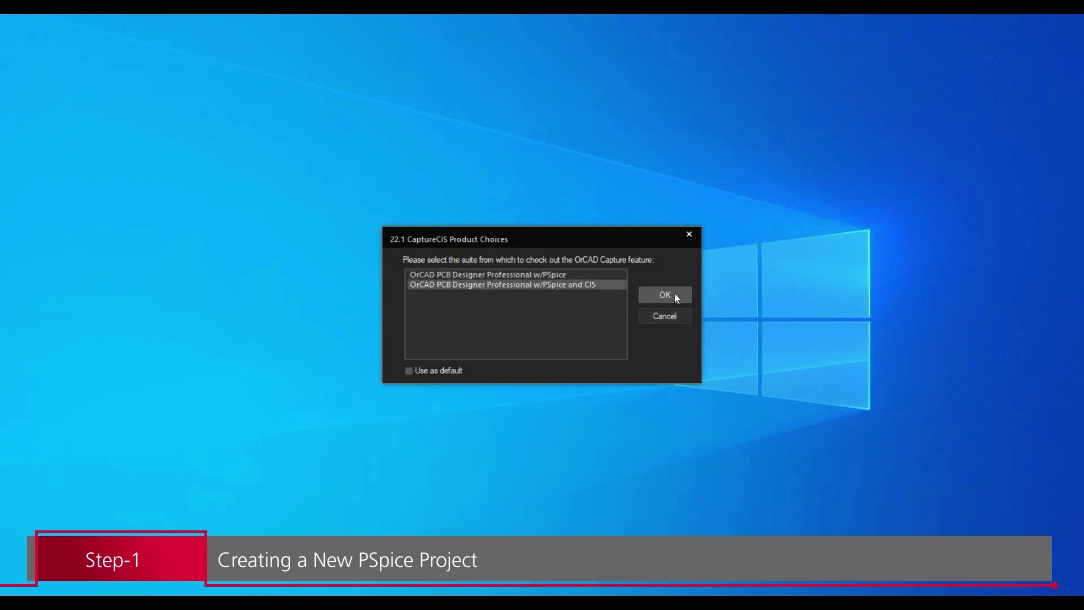
Step: Launch Capture and start a new project named Clipper_Circuit
left_click(665, 294)
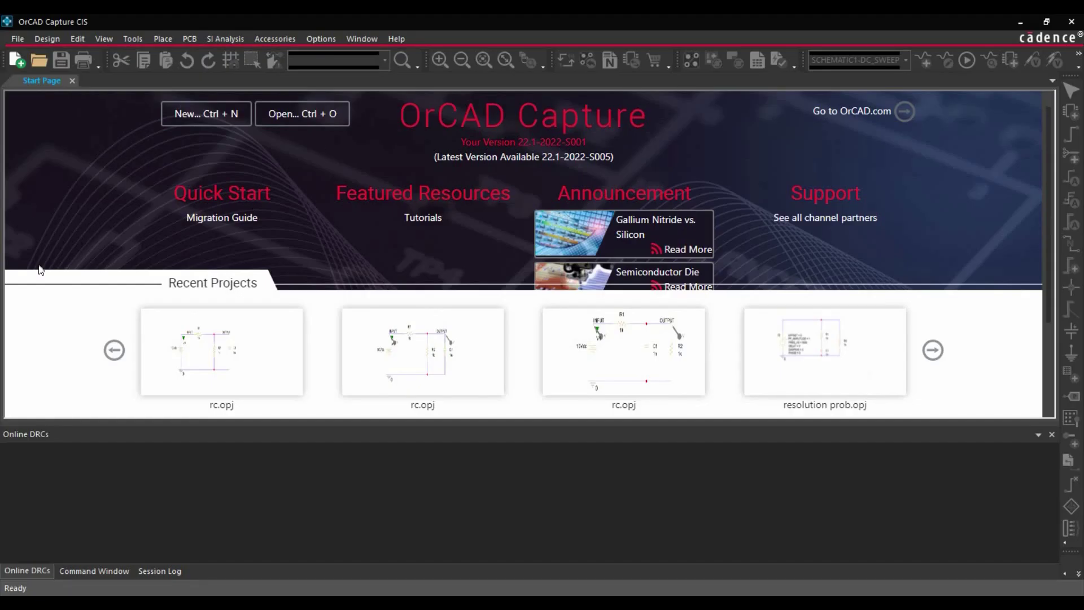
left_click(18, 38)
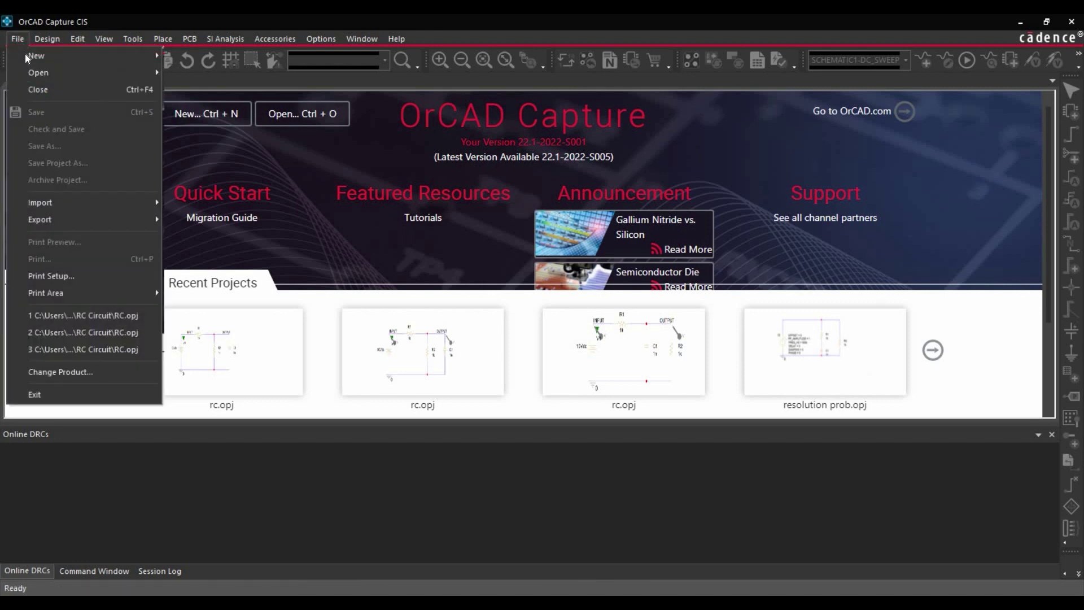
mouse_move(128, 56)
key("Return")
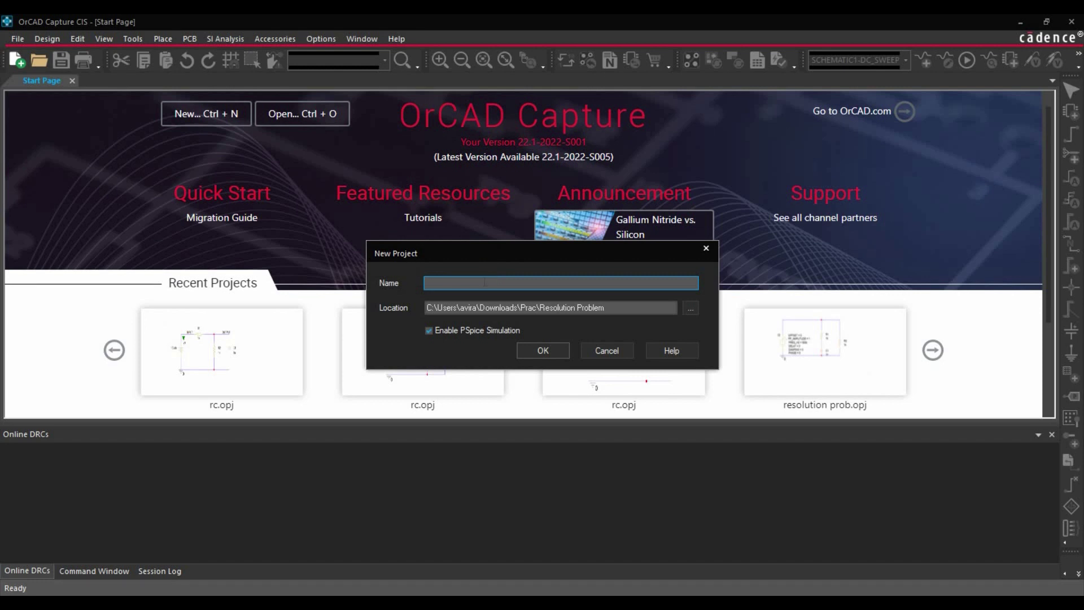
type("Clipper_Circuit")
Step: Set the project location to the Desktop's Clipper Circuit folder and choose a blank project
left_click(689, 308)
scroll(448, 360, "up", 3)
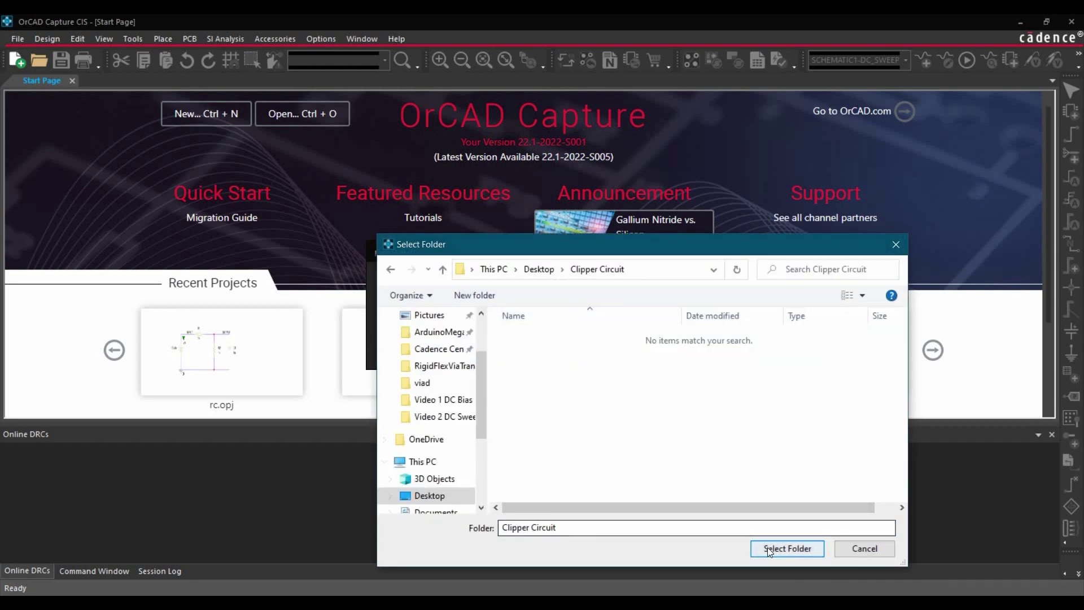
left_click(765, 548)
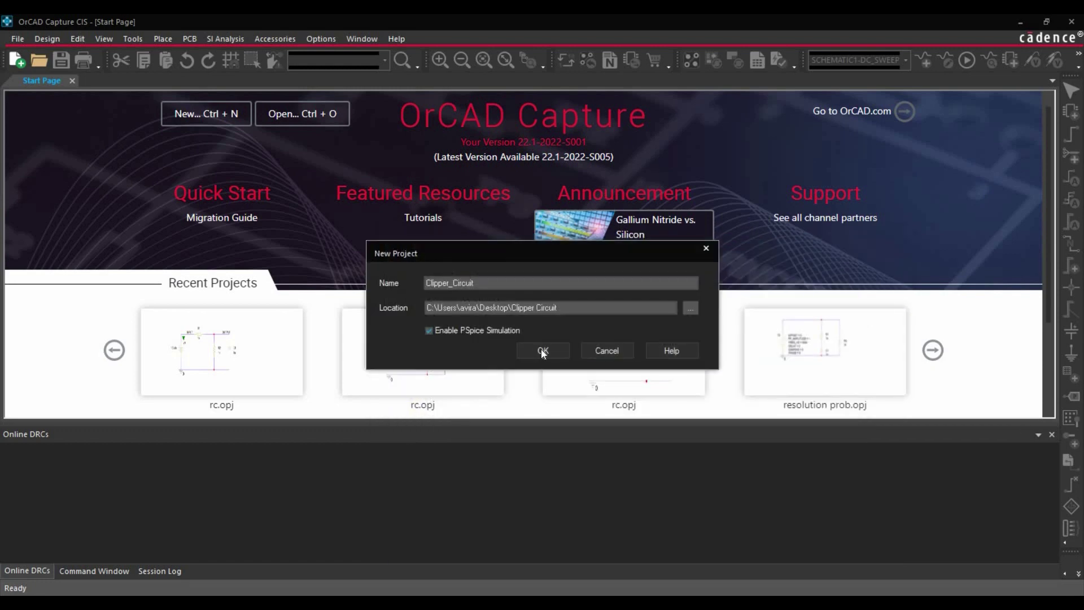
left_click(542, 351)
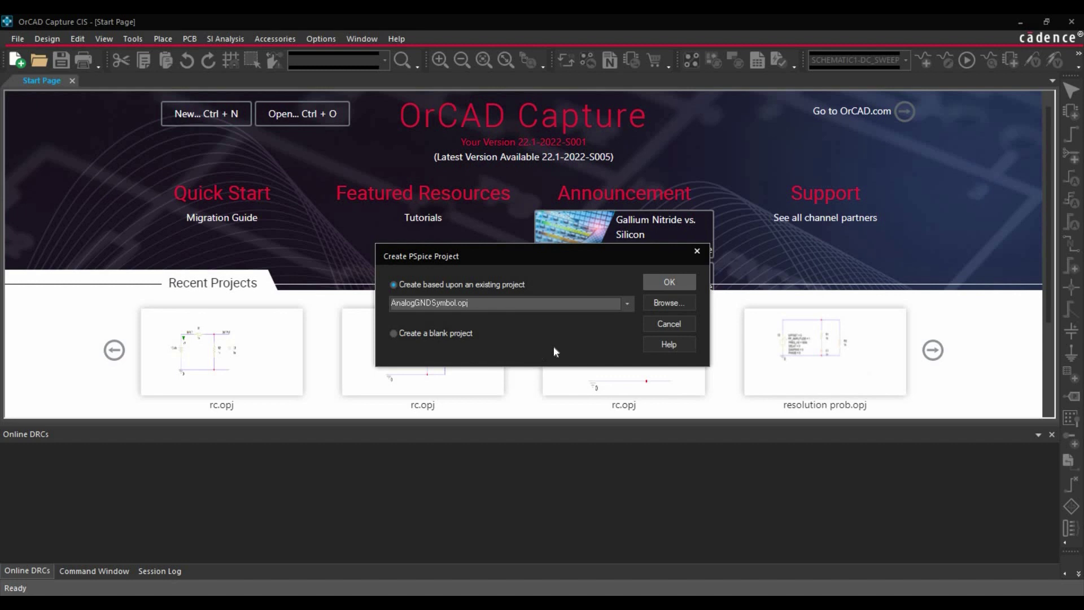
left_click(406, 335)
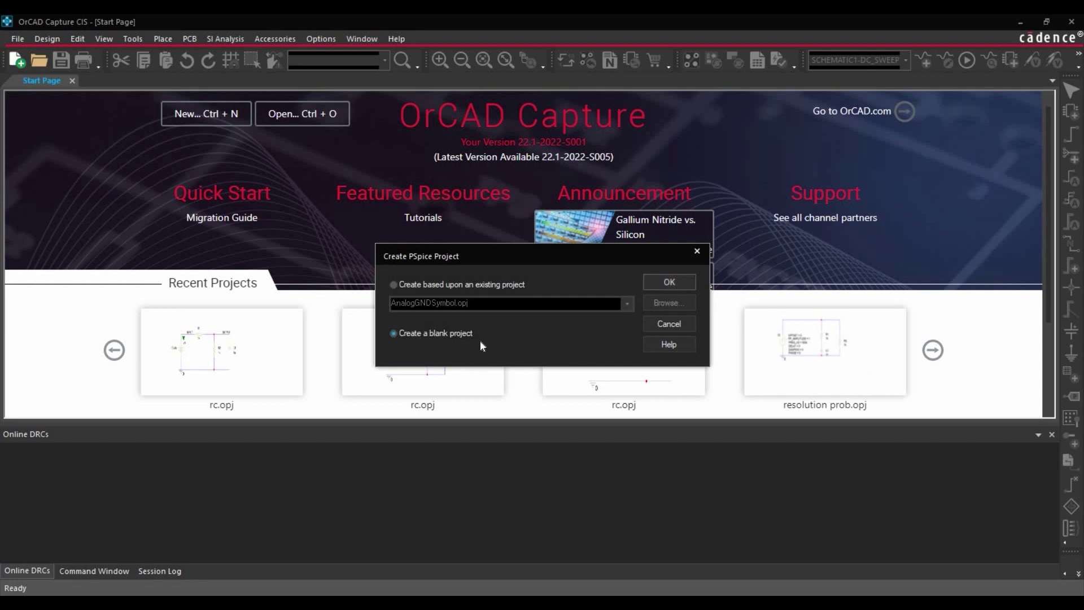
Step: Create the blank project and rename its schematic page PAGE1 to 'Clipper'
left_click(672, 282)
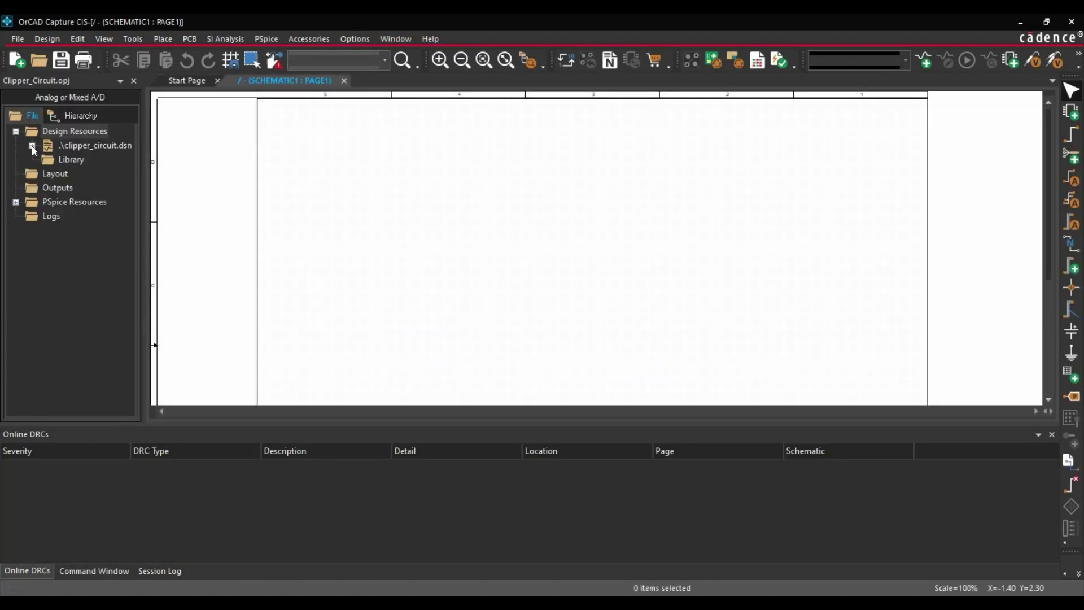
left_click(32, 146)
left_click(48, 160)
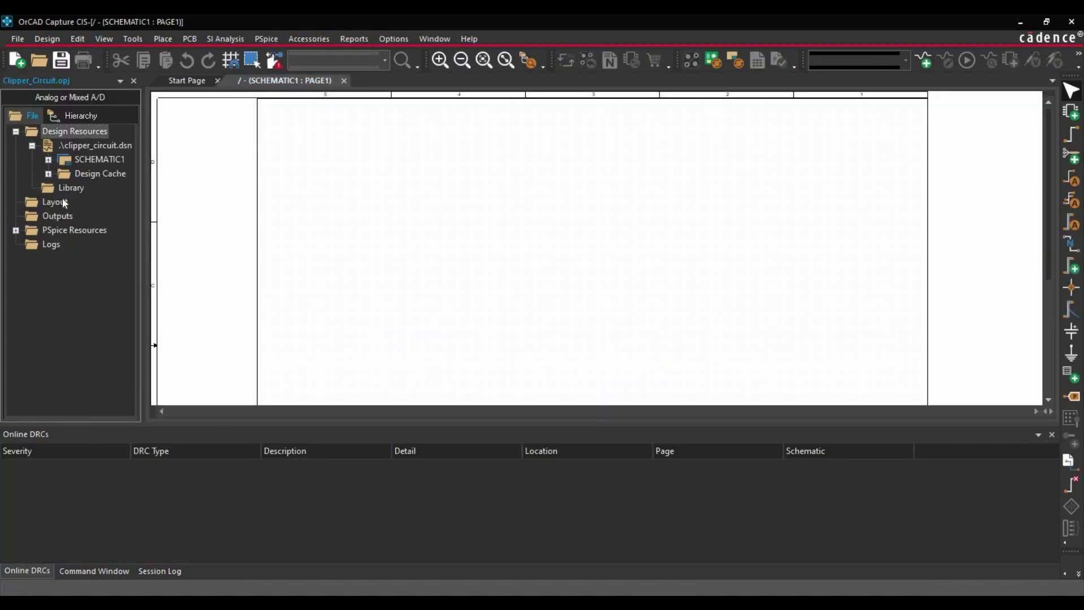
left_click(101, 173)
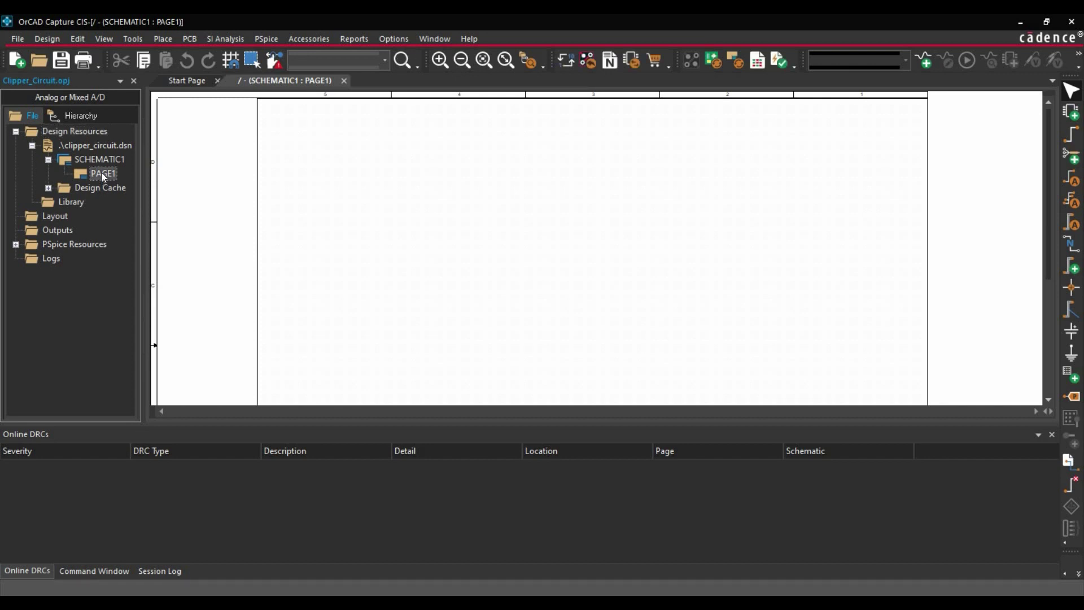
right_click(104, 172)
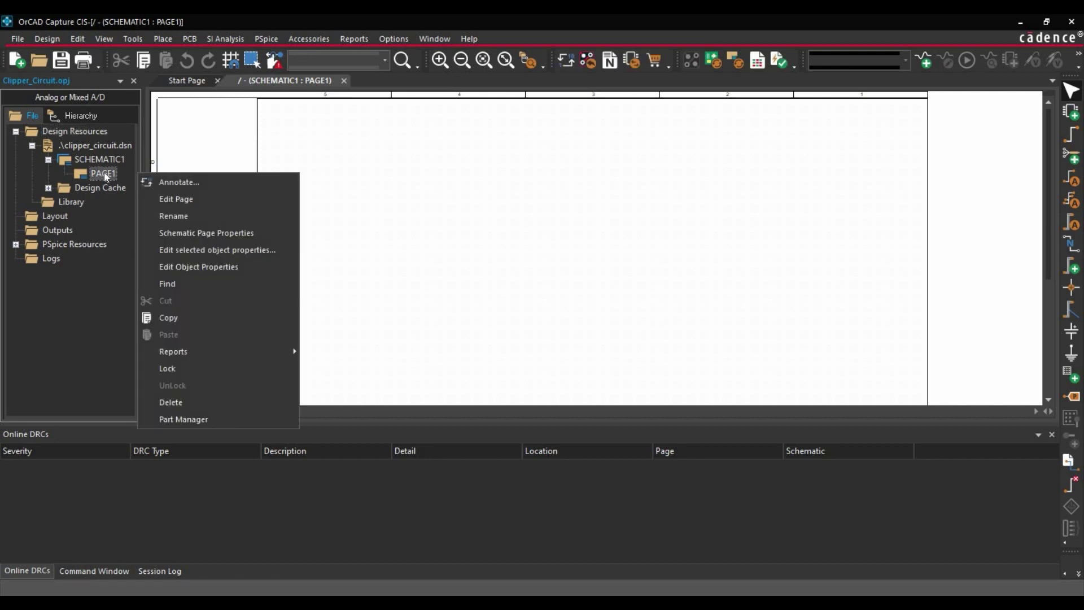
left_click(187, 215)
type("C")
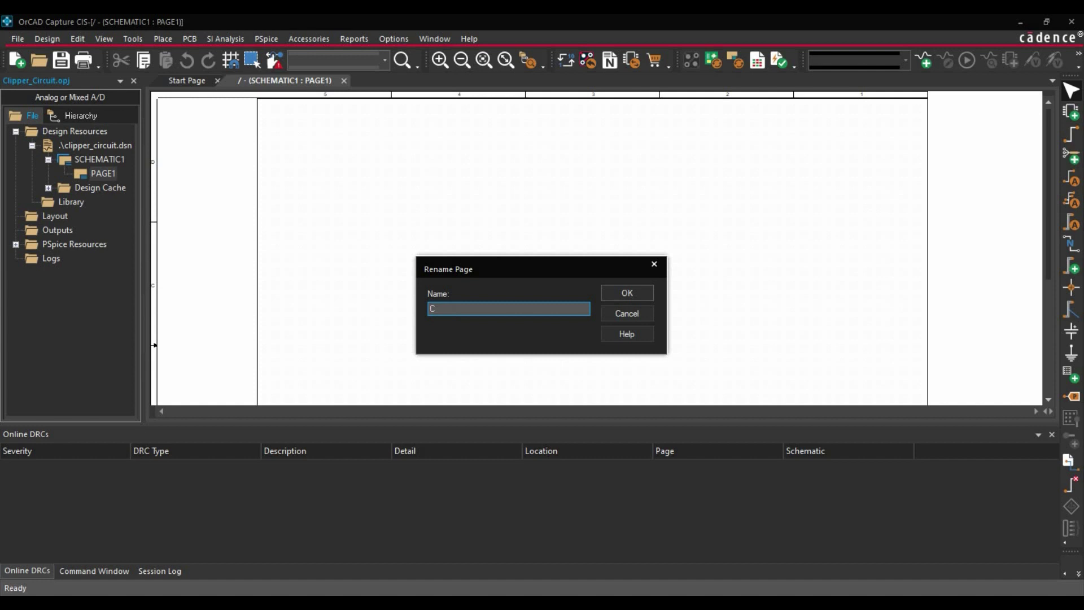
type("lipper")
left_click(626, 292)
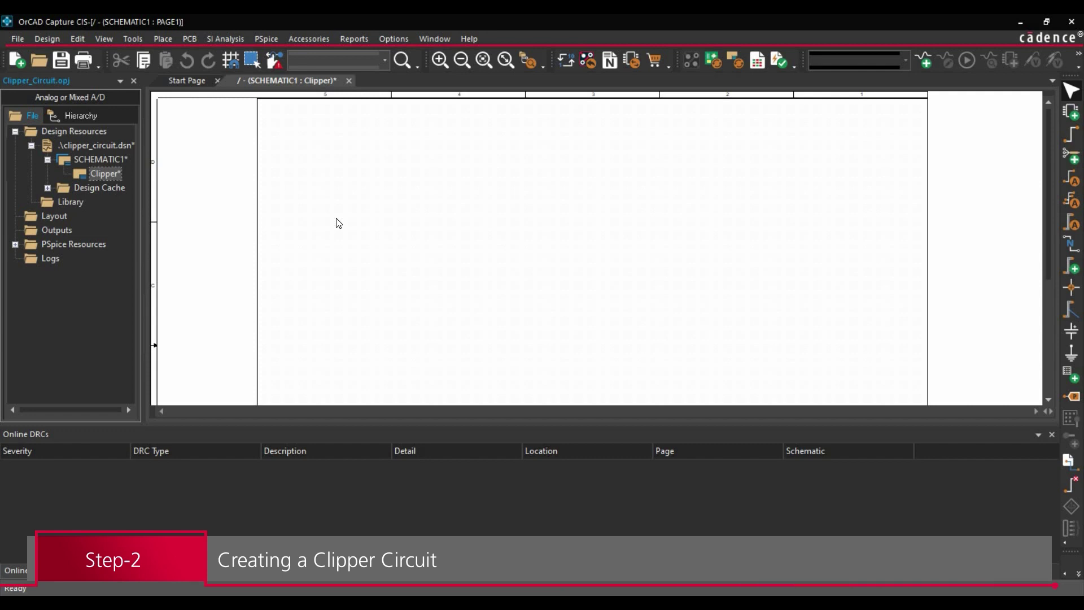
Step: Find the VDC part and place DC voltage source V1 on the schematic
left_click(170, 41)
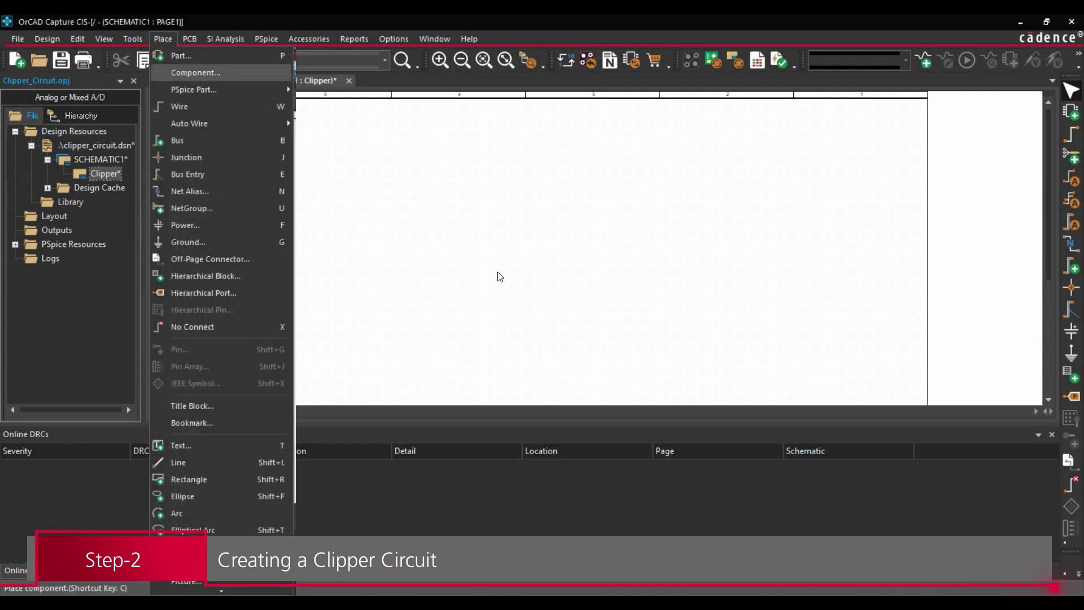
key("Return")
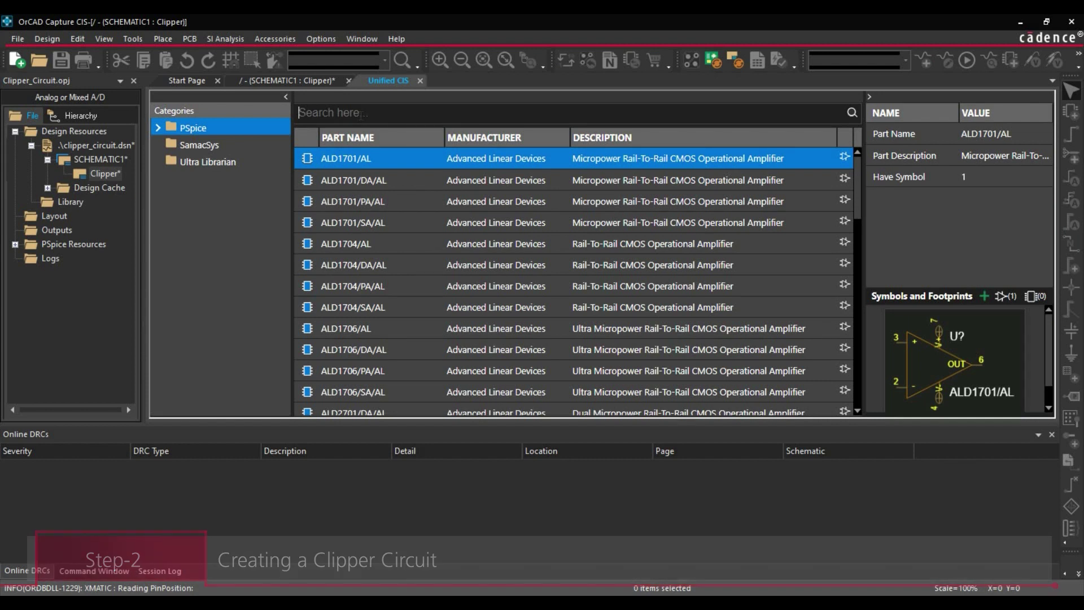
type("VDC")
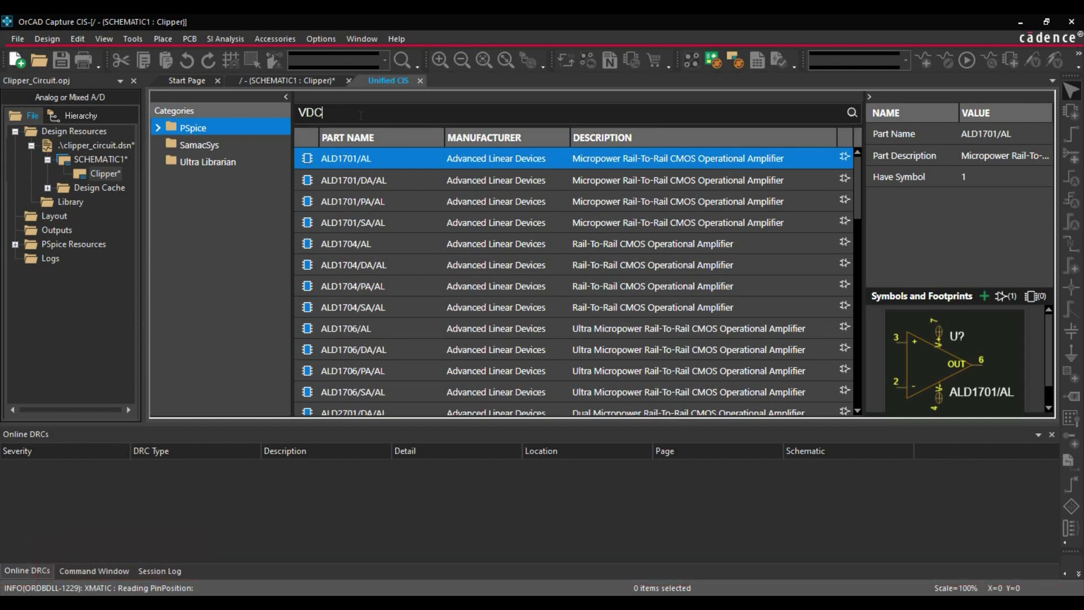
key("Return")
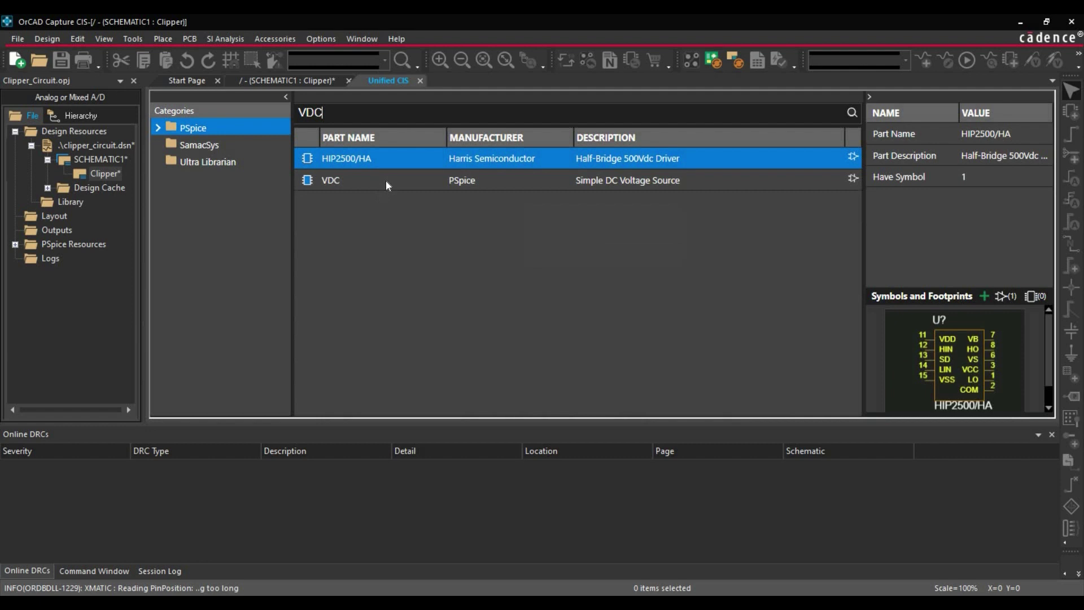
left_click(385, 181)
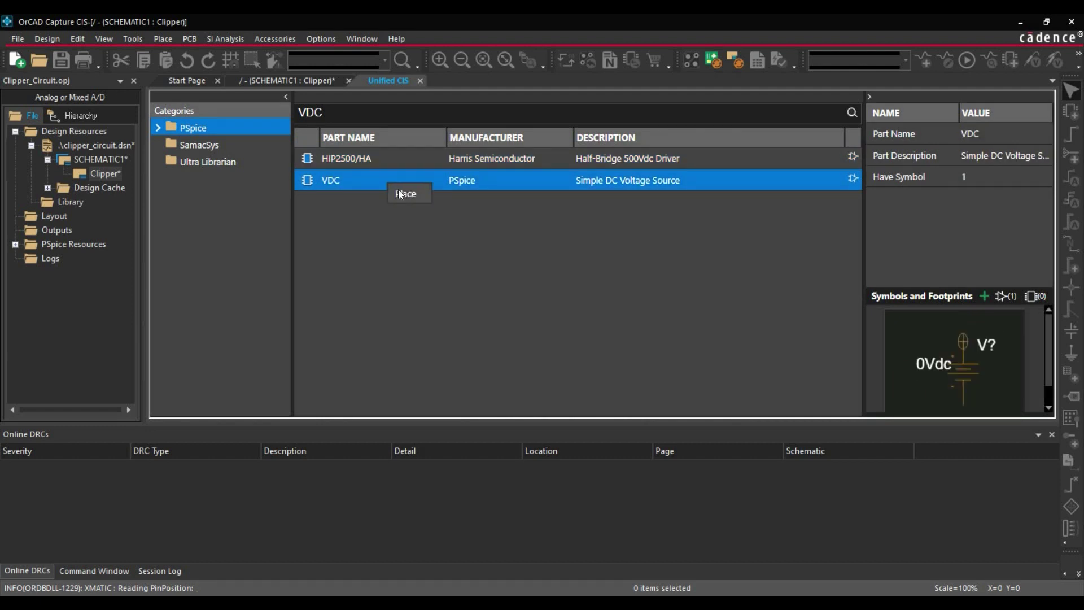
double_click(390, 181)
left_click(319, 207)
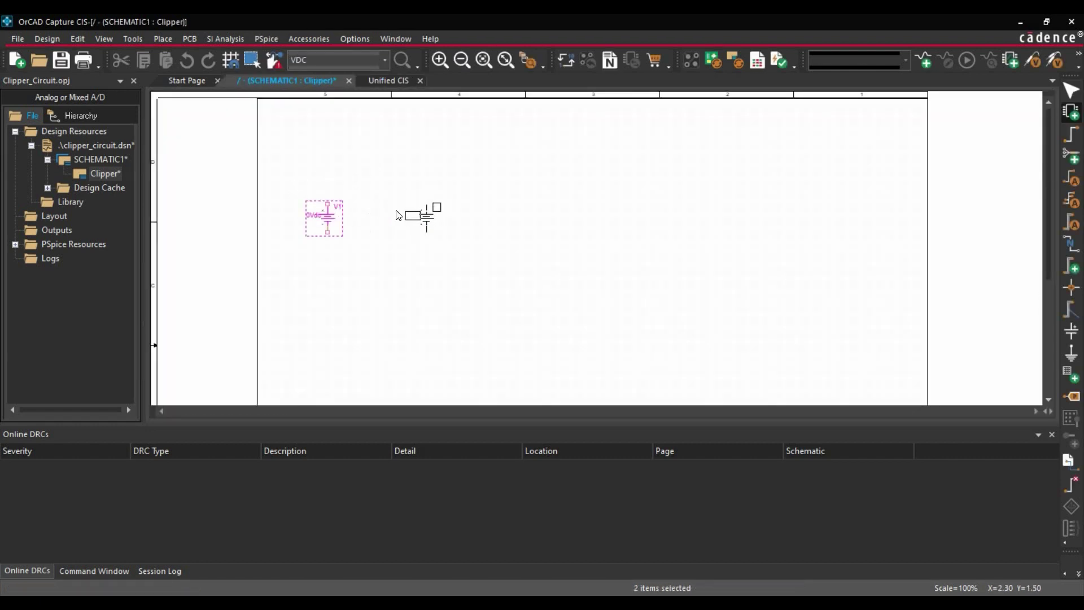
right_click(395, 210)
key("Escape")
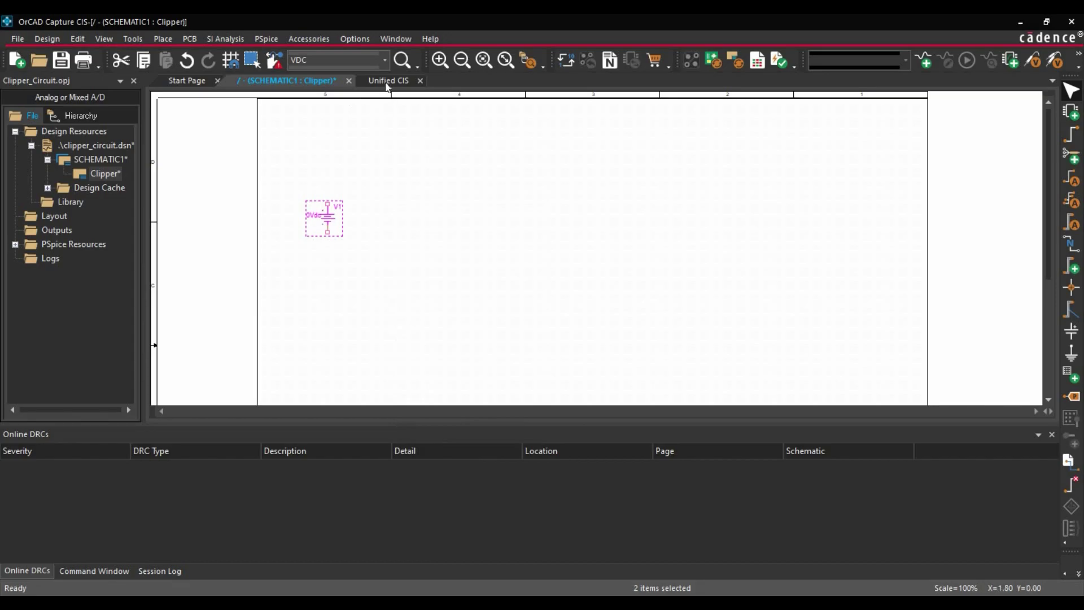
Step: Find the VAC part and place it below V1 as V2
left_click(389, 81)
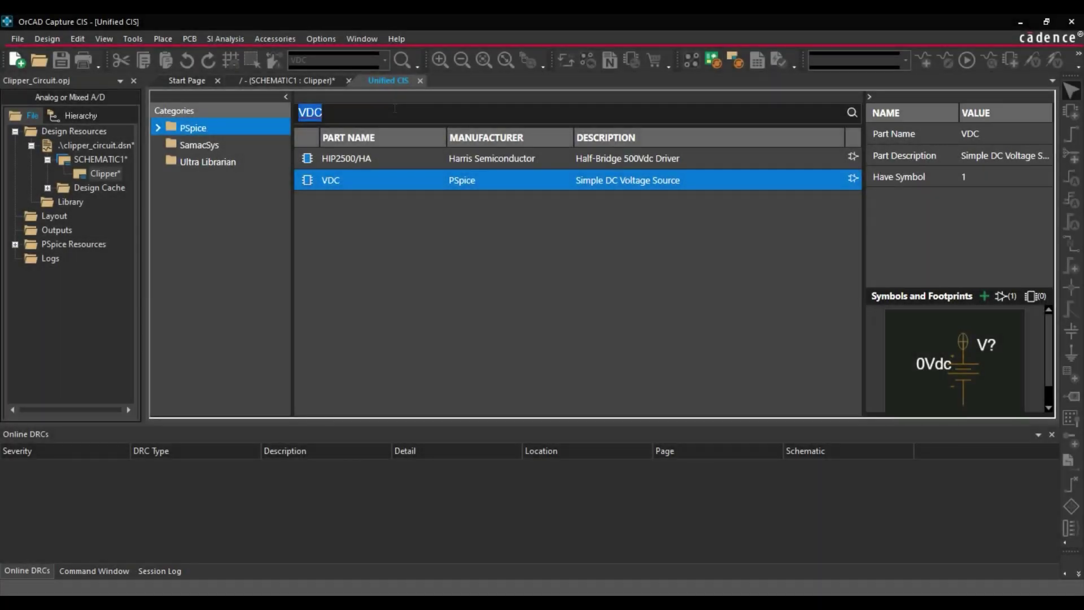
type("VAC")
key("Return")
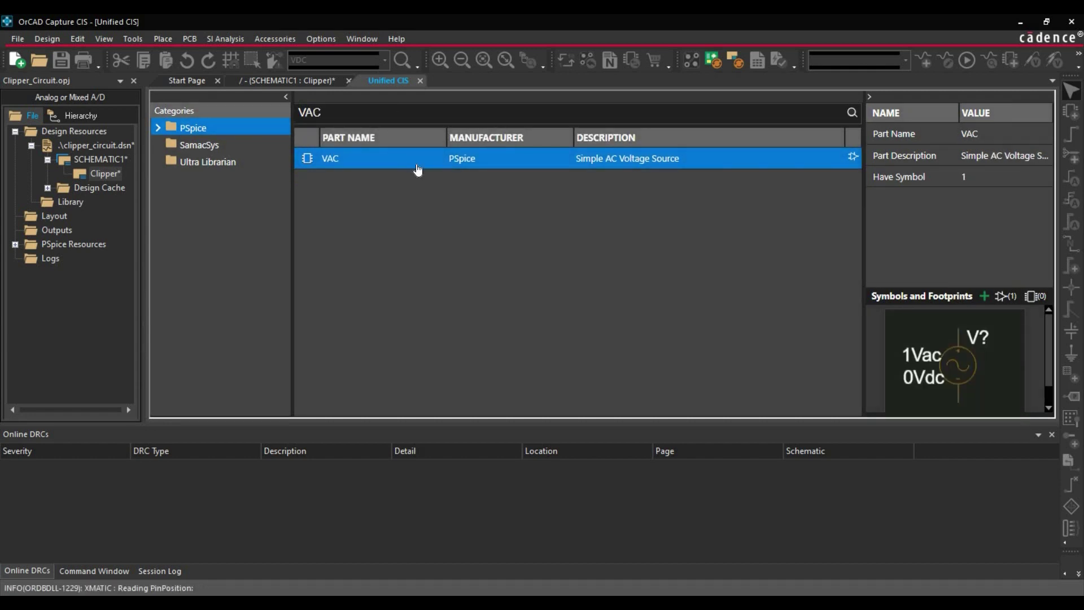
left_click(410, 162)
left_click(358, 282)
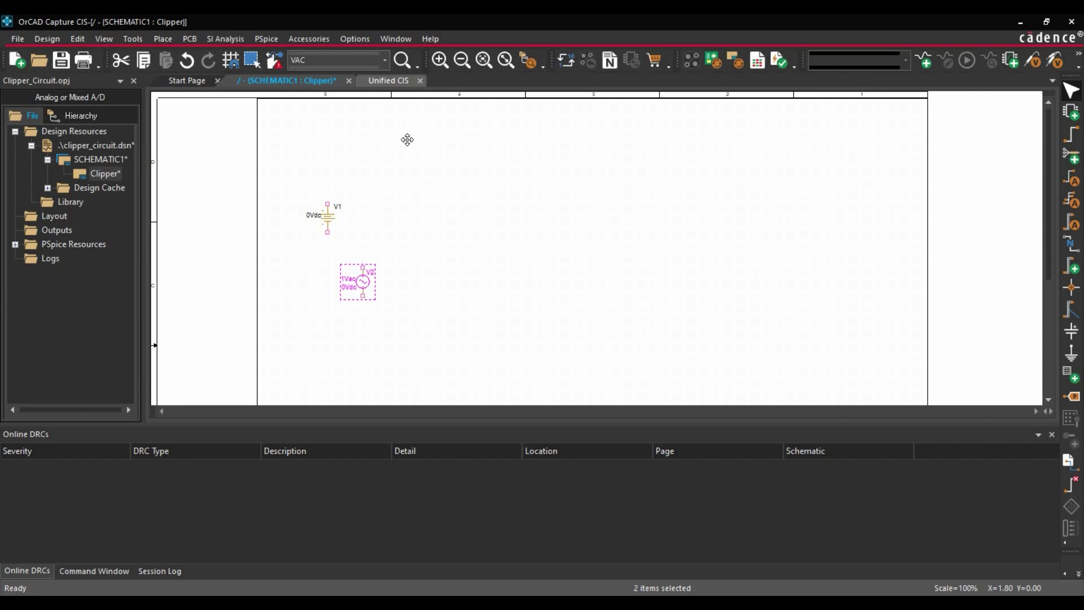
Step: Place a D1N3940 diode D1 on the schematic
key("Escape")
double_click(387, 111)
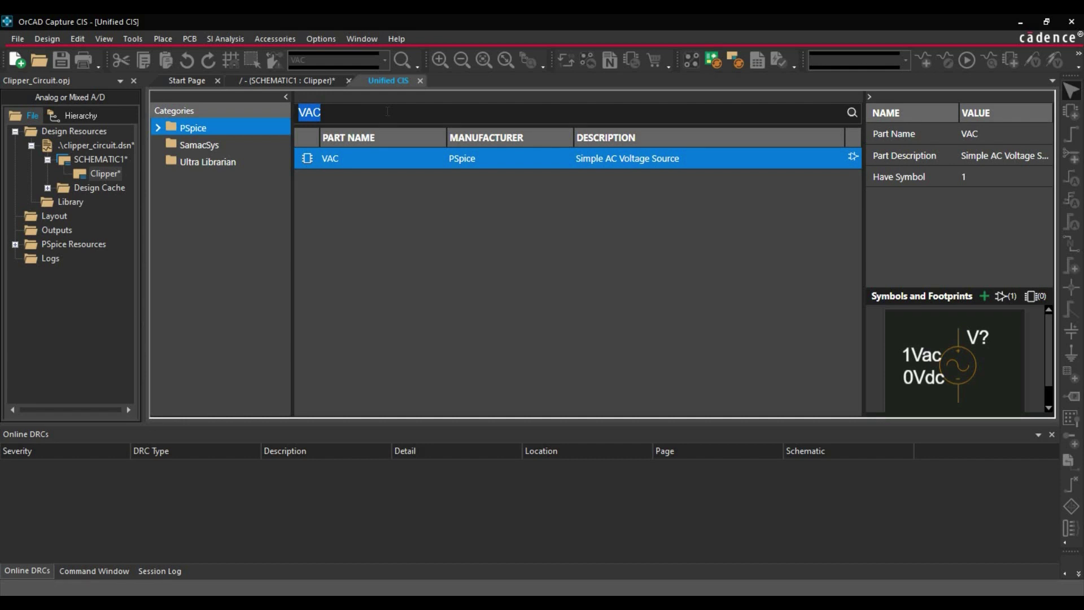
key("BackSpace")
type("D1N3940")
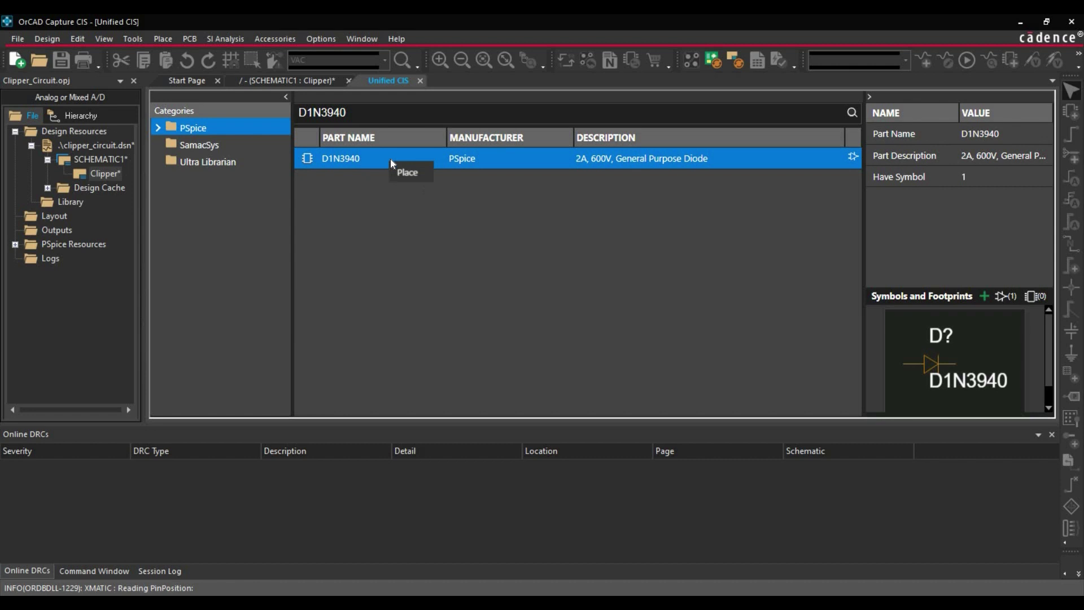
double_click(505, 265)
left_click(446, 237)
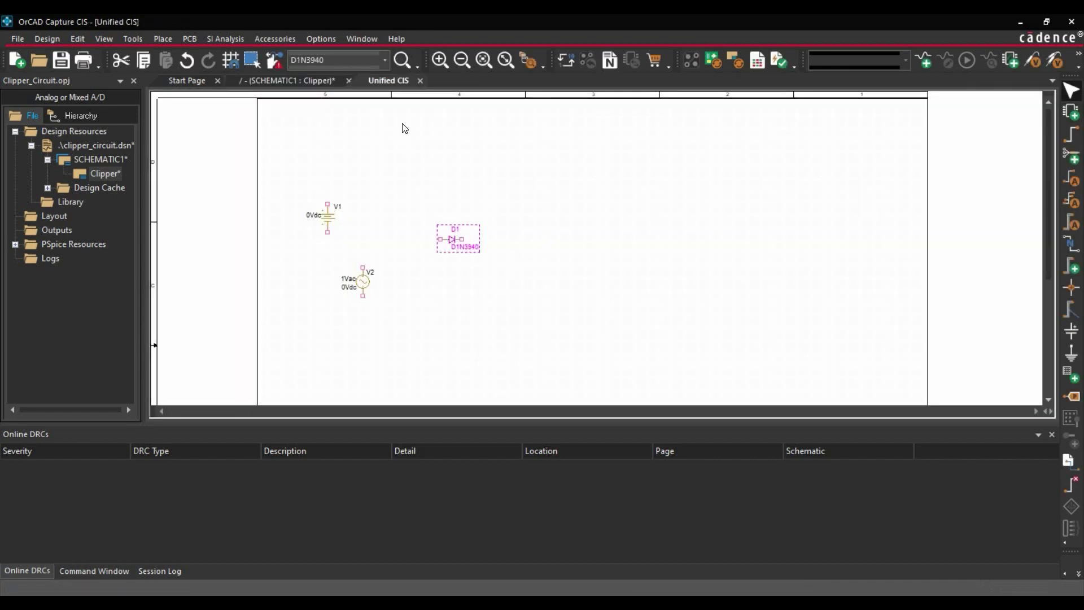
key("Escape")
Step: Place a general-purpose capacitor C1 from a Capacitor search
left_click(394, 118)
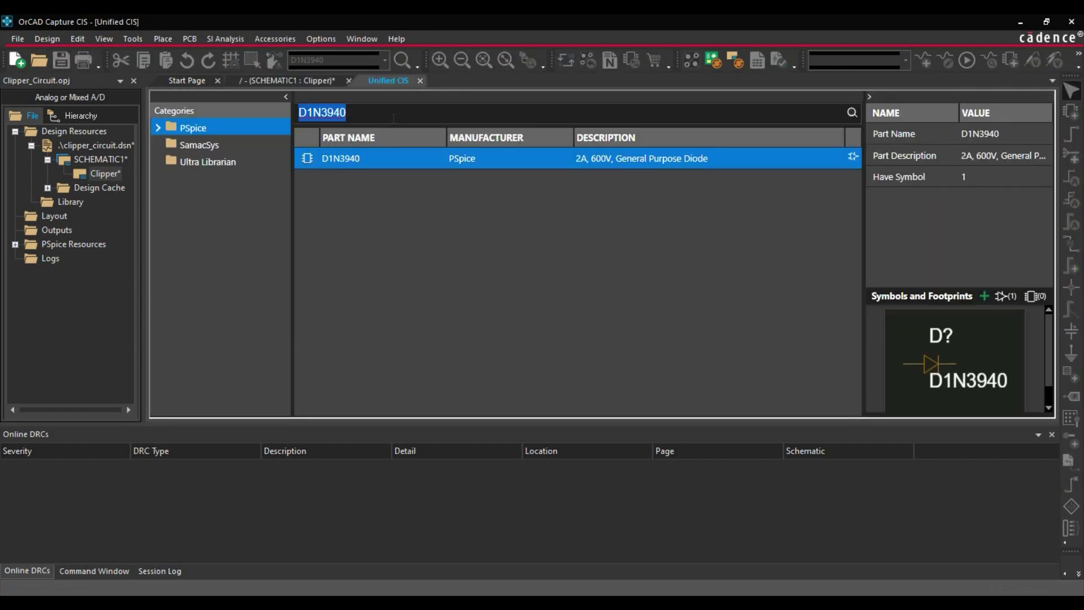
key("BackSpace")
type("Capacitor")
key("Return")
left_click(553, 265)
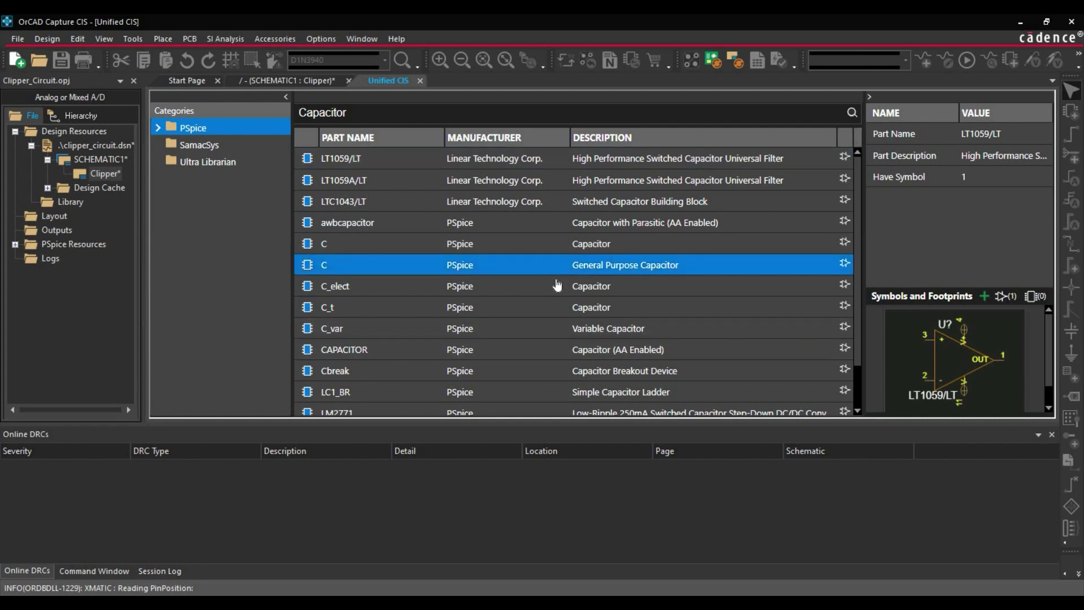
double_click(456, 266)
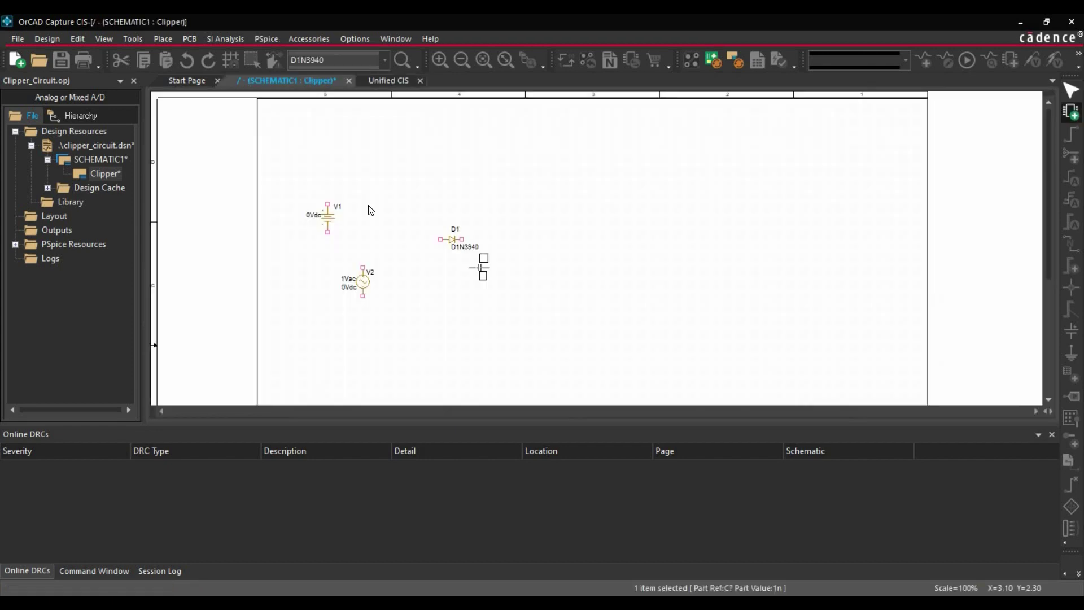
left_click(423, 190)
right_click(425, 181)
left_click(452, 190)
Step: Place resistor R1 beside C1 from a Resistor search
left_click(389, 80)
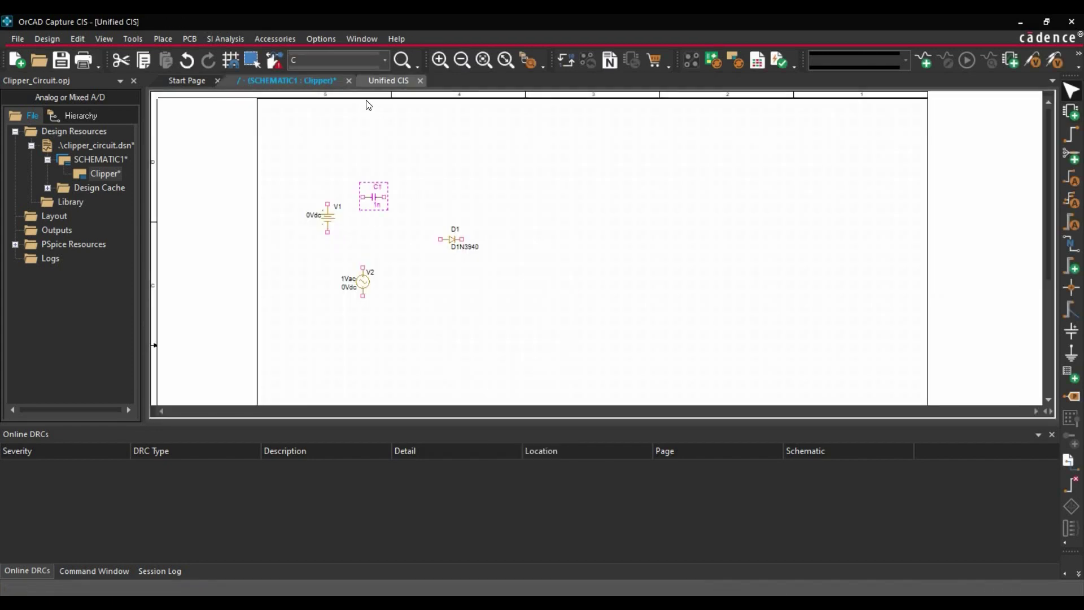
double_click(361, 107)
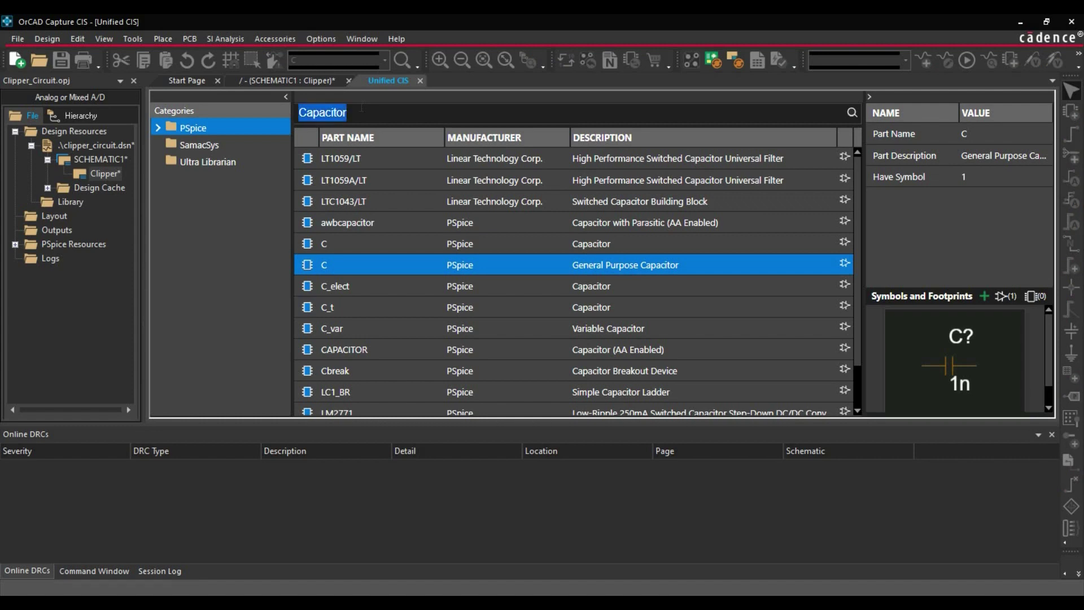
type("Resistor")
key("Return")
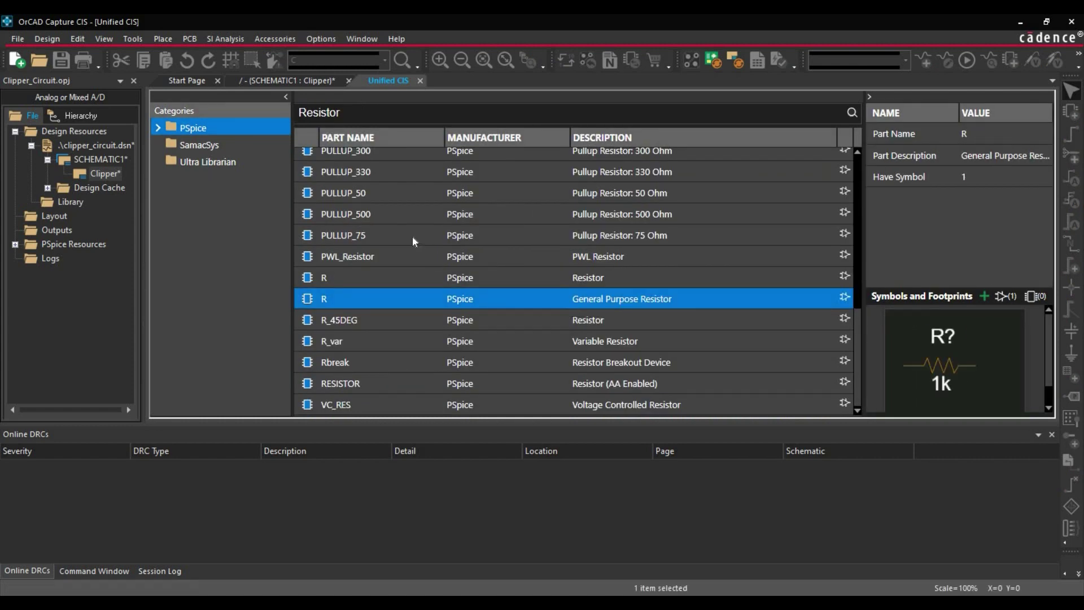
double_click(395, 298)
left_click(441, 197)
key("Escape")
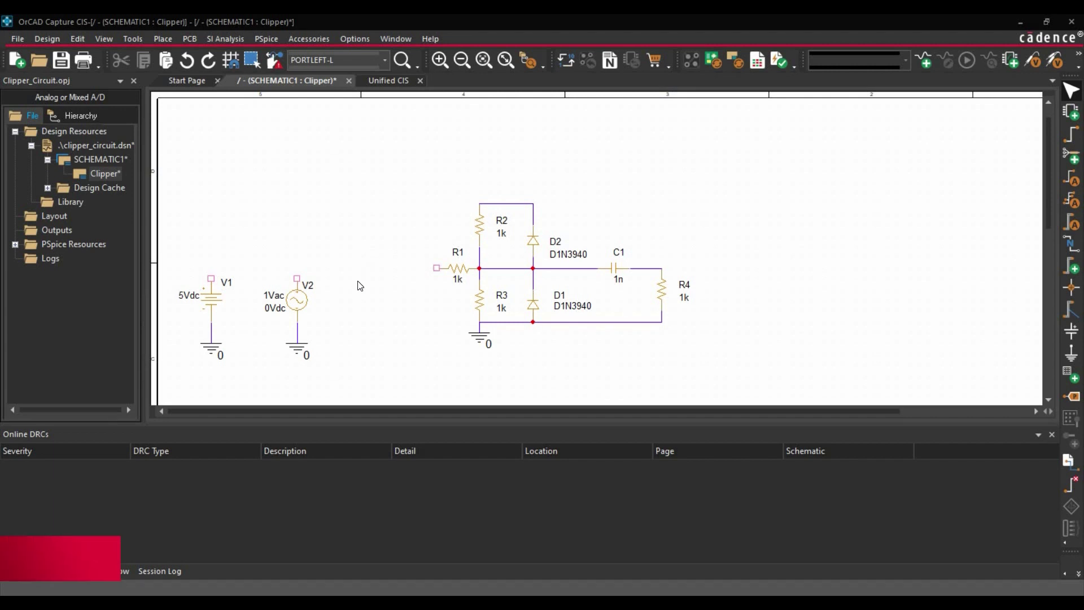
Step: Place mirrored PORTLEFT-L hierarchical ports, including one on R1's left pin
left_click(1072, 398)
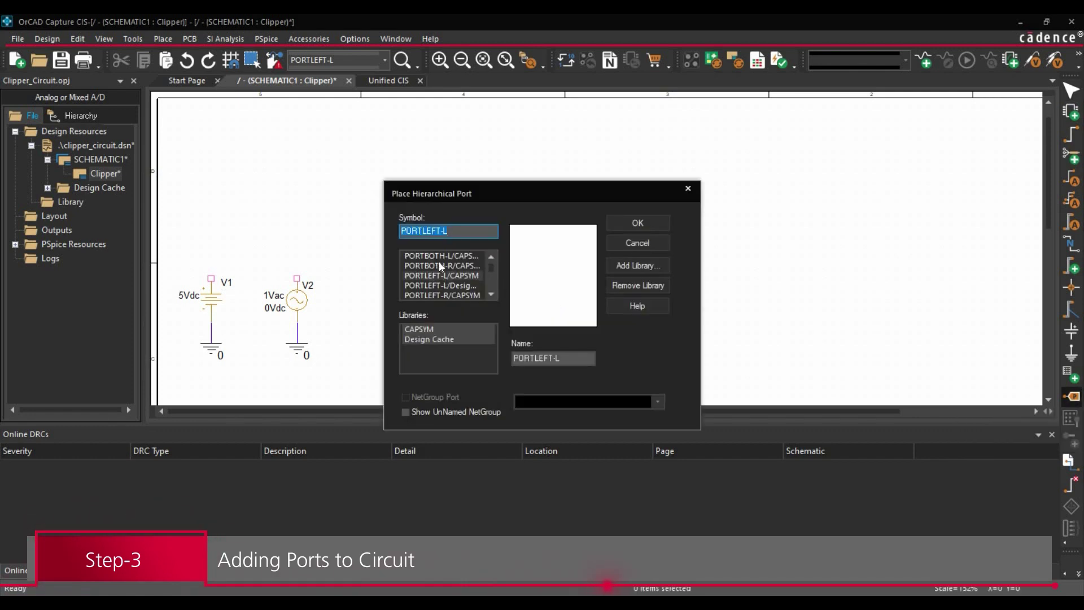
left_click(434, 276)
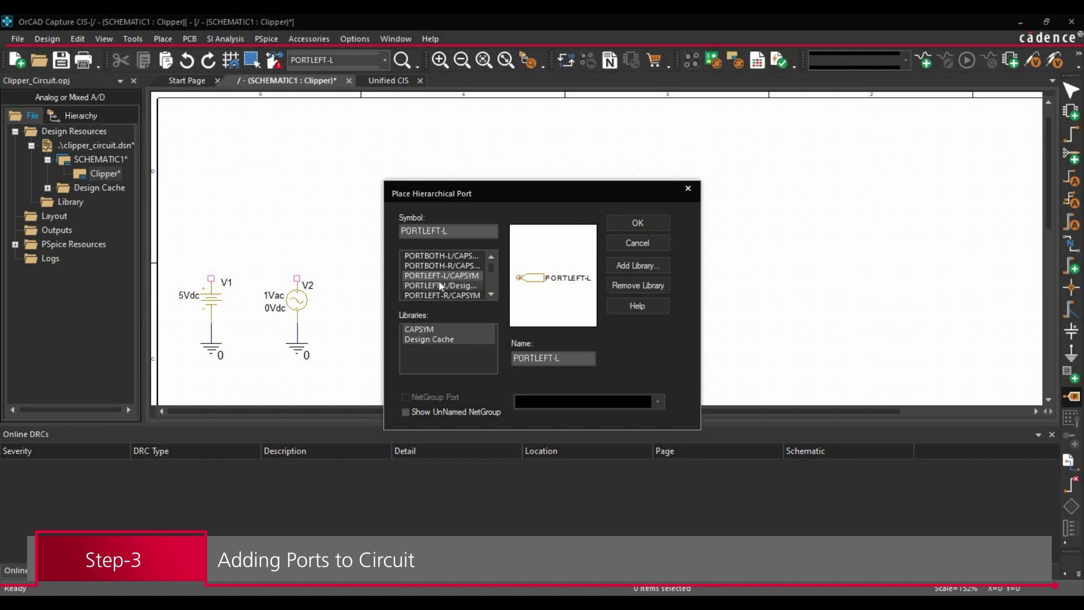
left_click_drag(460, 198, 707, 151)
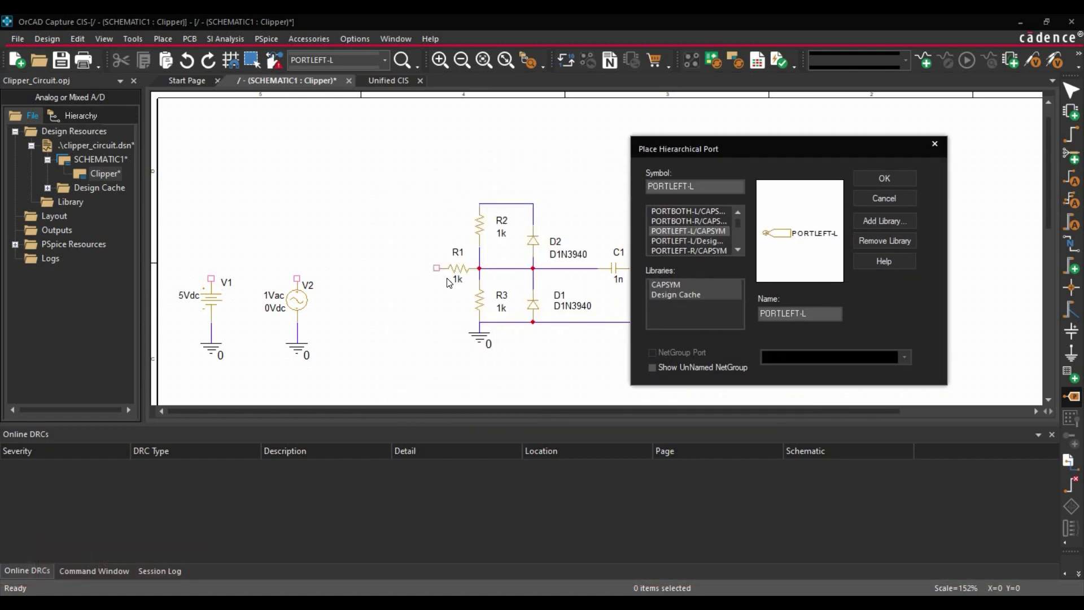
left_click(882, 179)
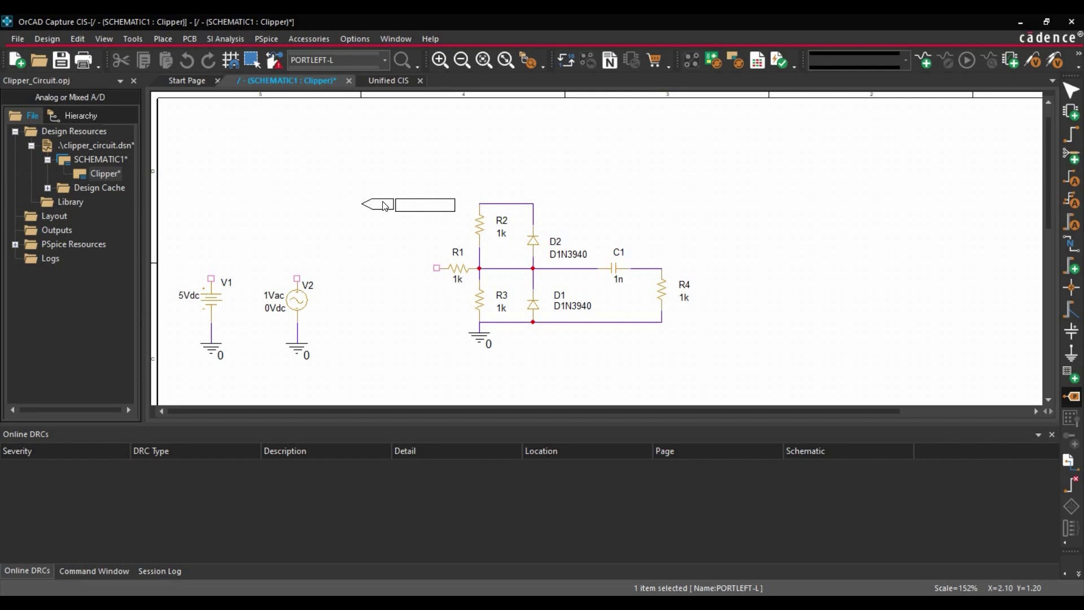
key("h")
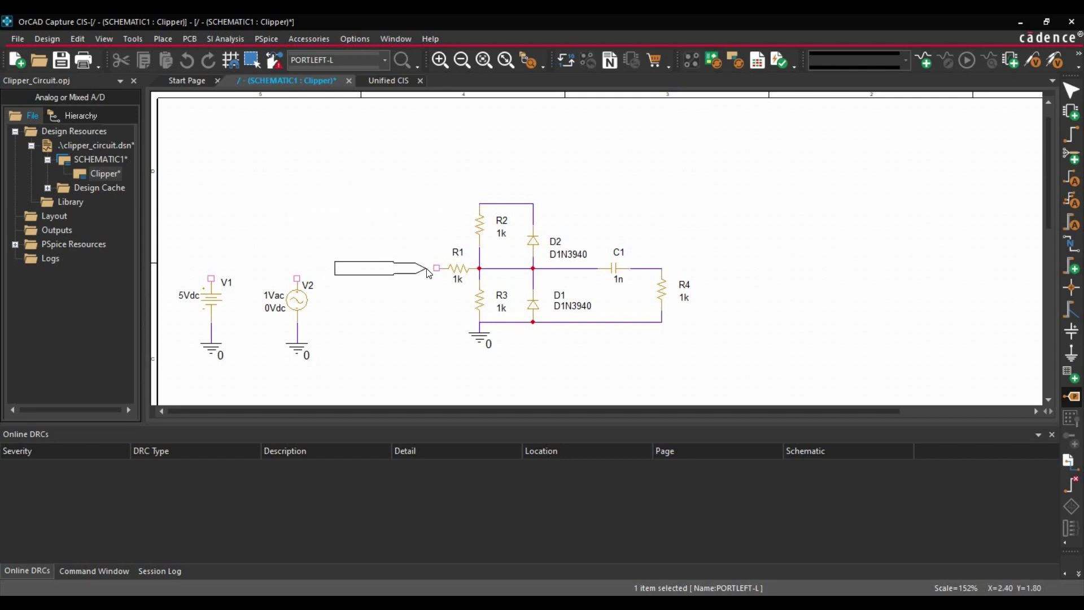
left_click(428, 269)
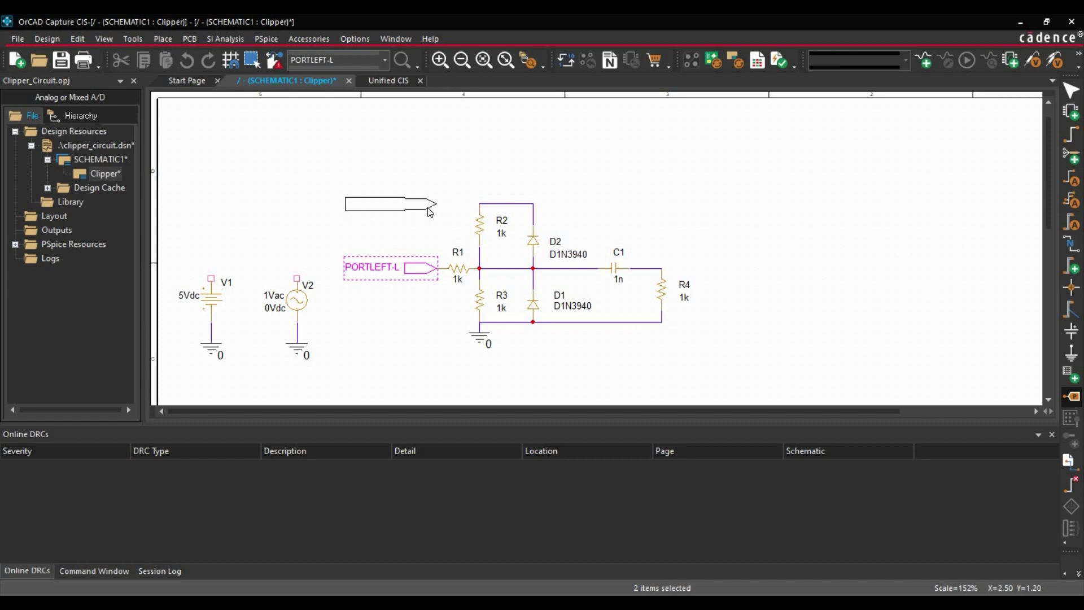
right_click(433, 234)
left_click(452, 242)
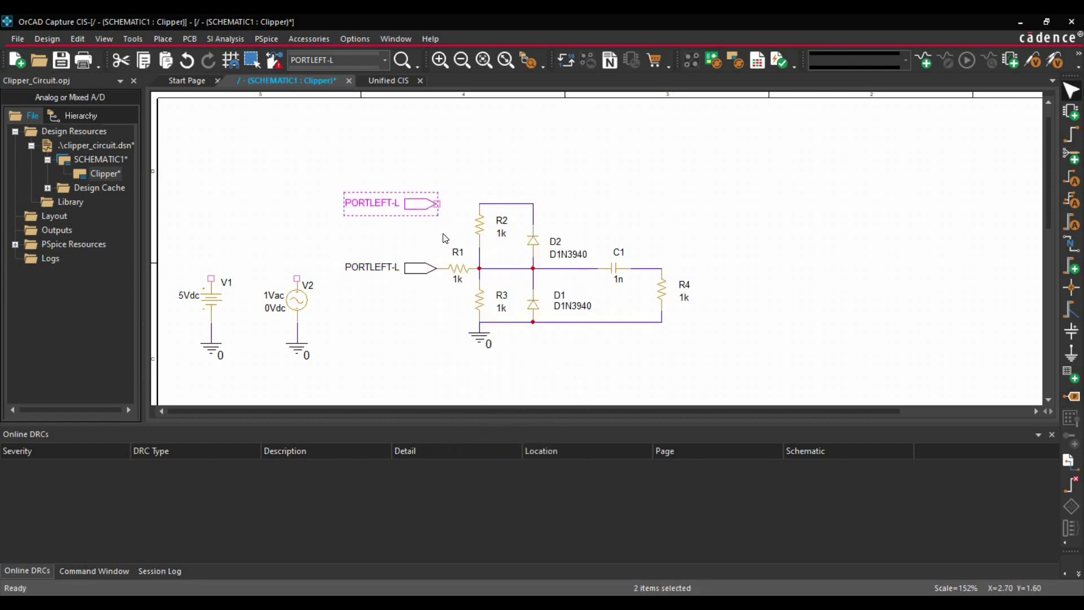
Step: Wire the top of R2 to the upper port
key("w")
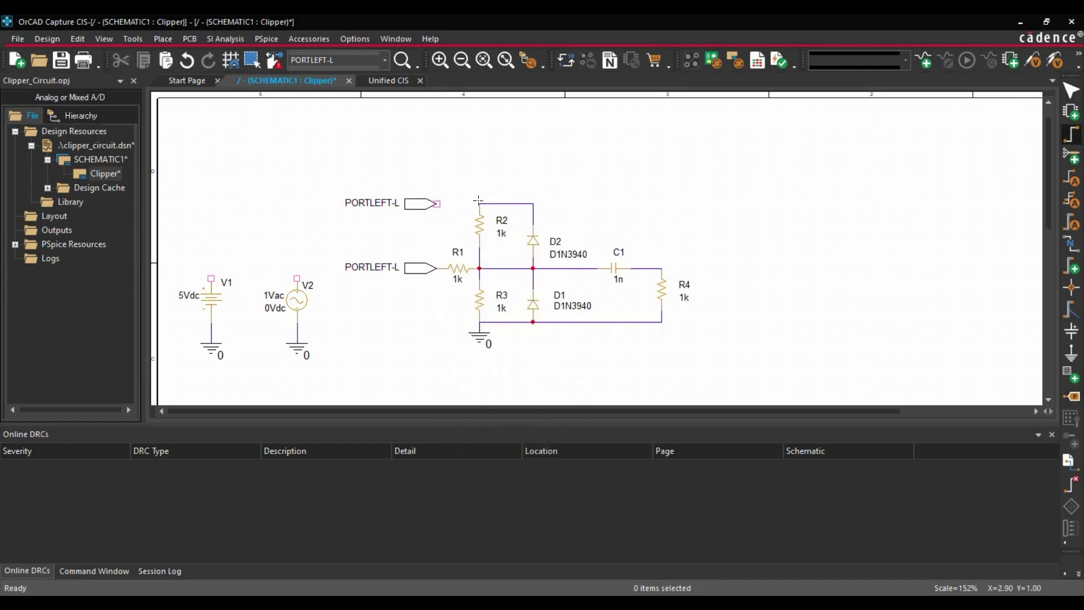
left_click(479, 203)
left_click(436, 203)
right_click(435, 231)
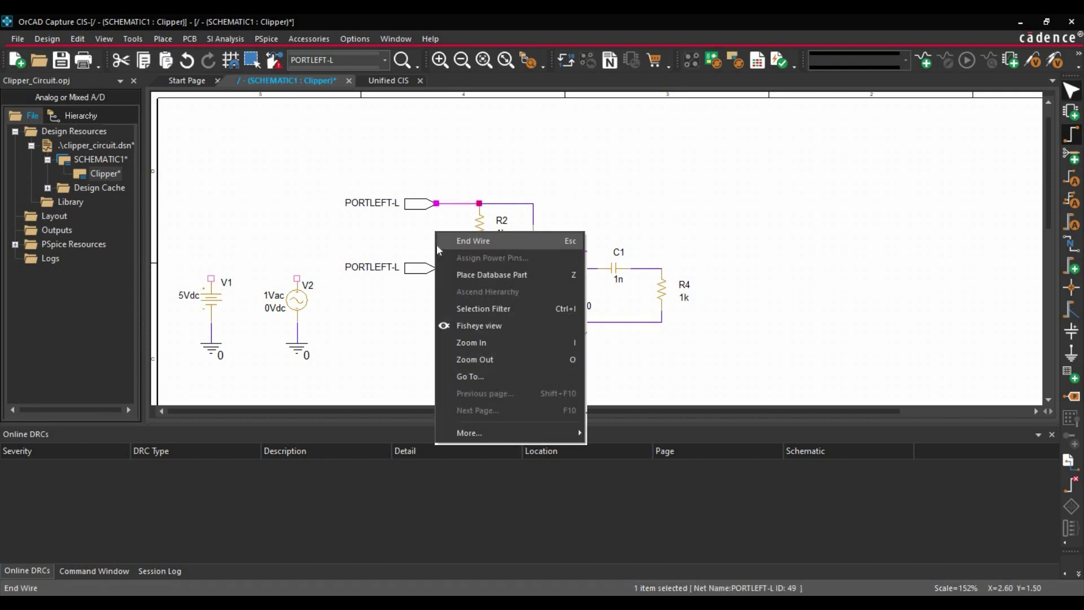
left_click(446, 243)
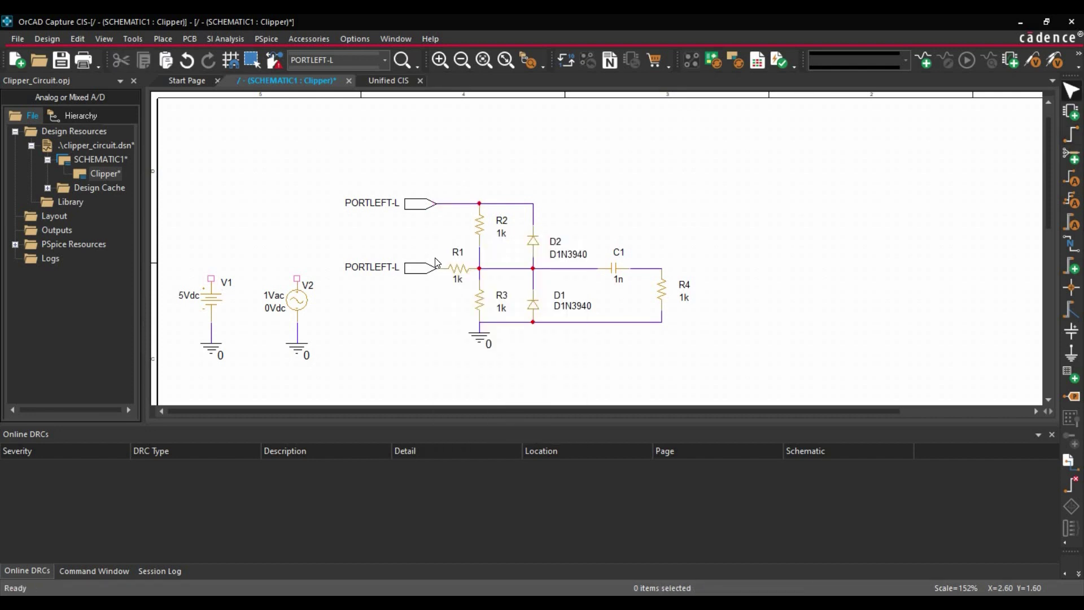
Step: Name the upper port VDC and the lower port VAC
double_click(374, 203)
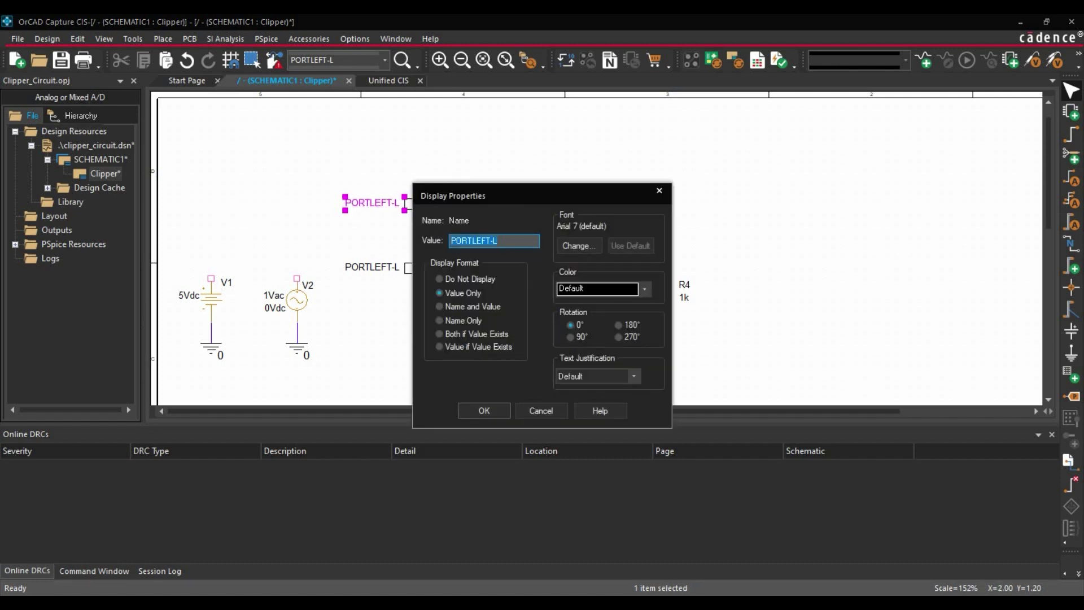
type("VDC")
left_click(484, 411)
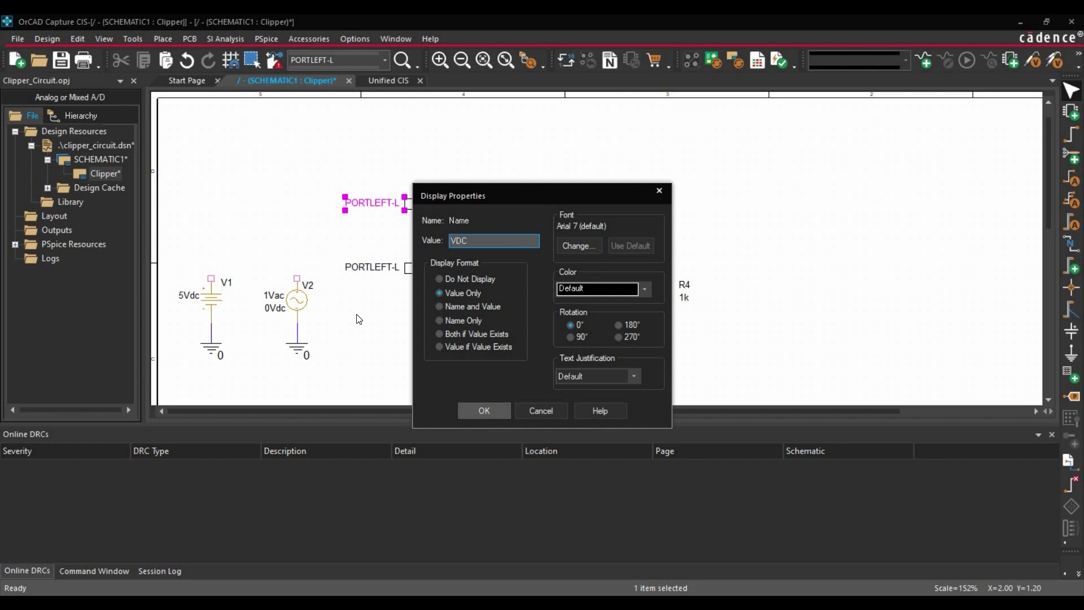
double_click(372, 274)
type("VAC")
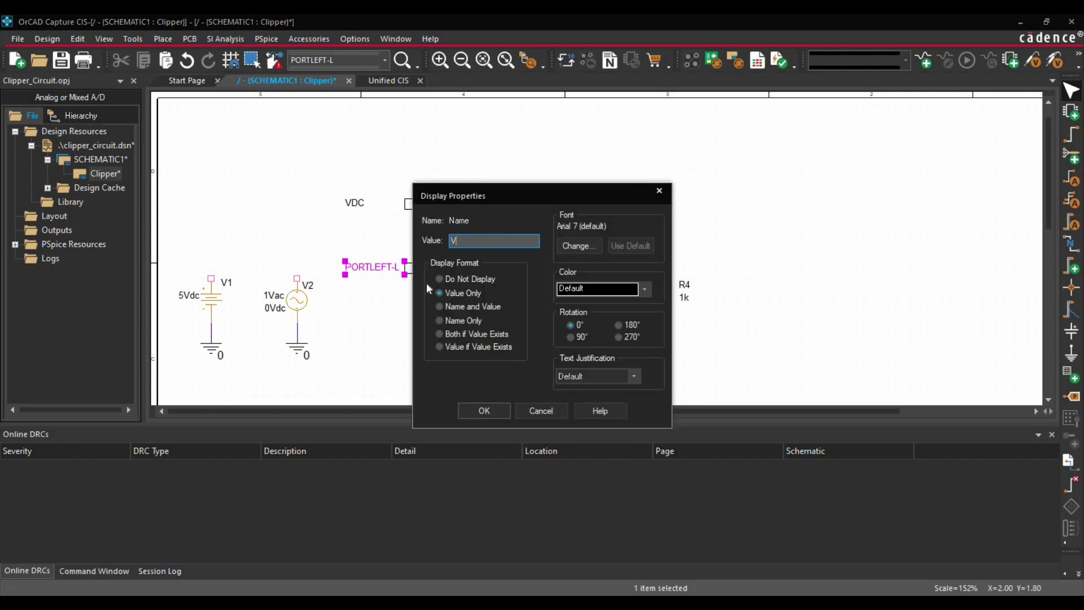
left_click(484, 410)
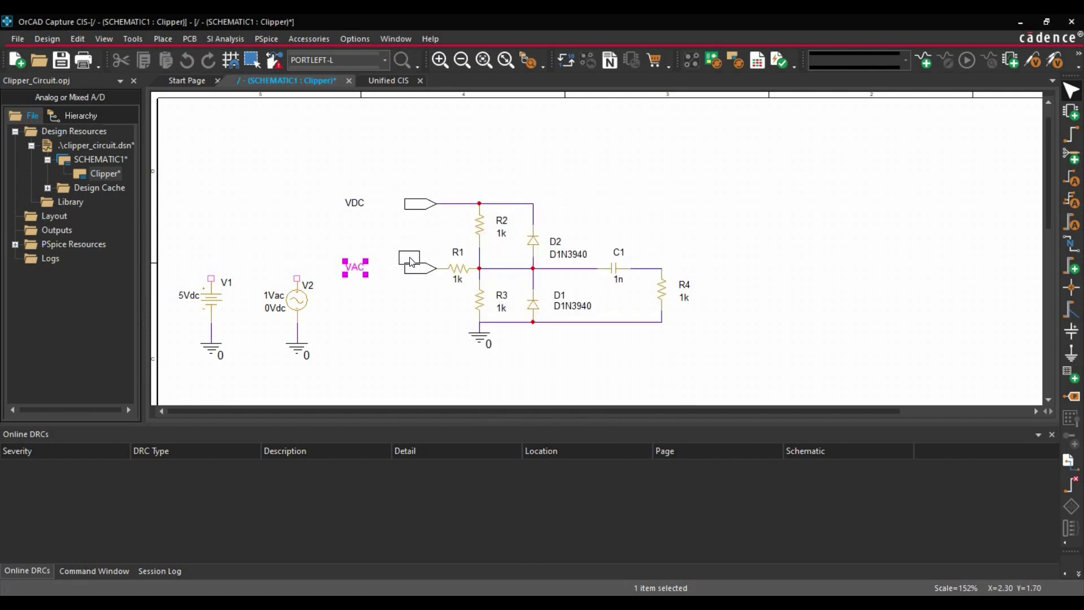
Step: Move the VAC and VDC labels just above their ports
left_click_drag(355, 267, 418, 257)
left_click(361, 212)
left_click_drag(355, 202, 409, 192)
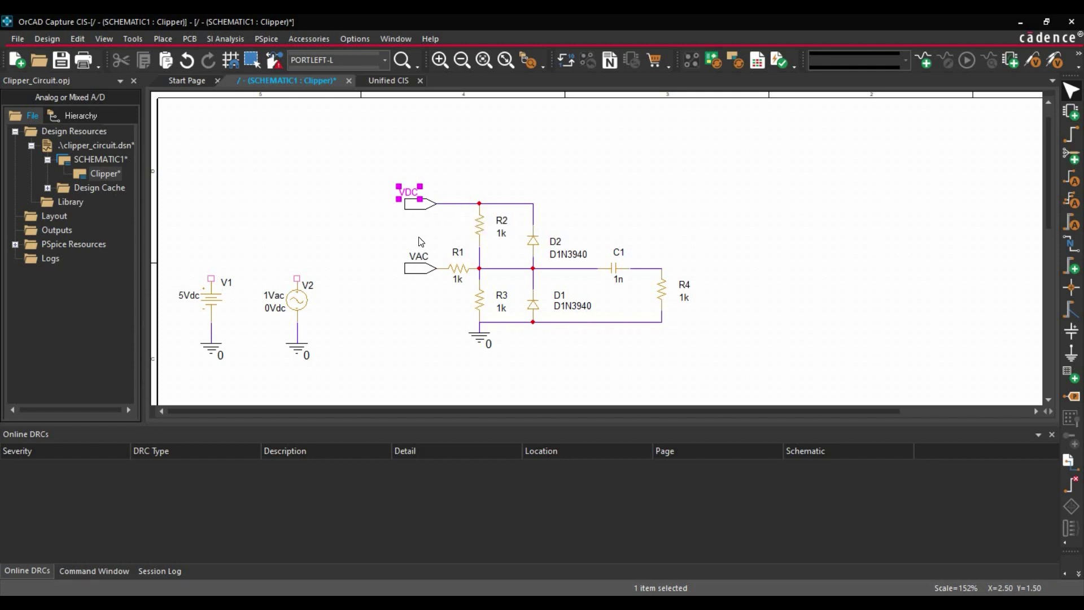
left_click(370, 302)
Step: Place two rotated PORTLEFT-R ports beside V1 and V2, then open the first port's name properties
left_click(1072, 397)
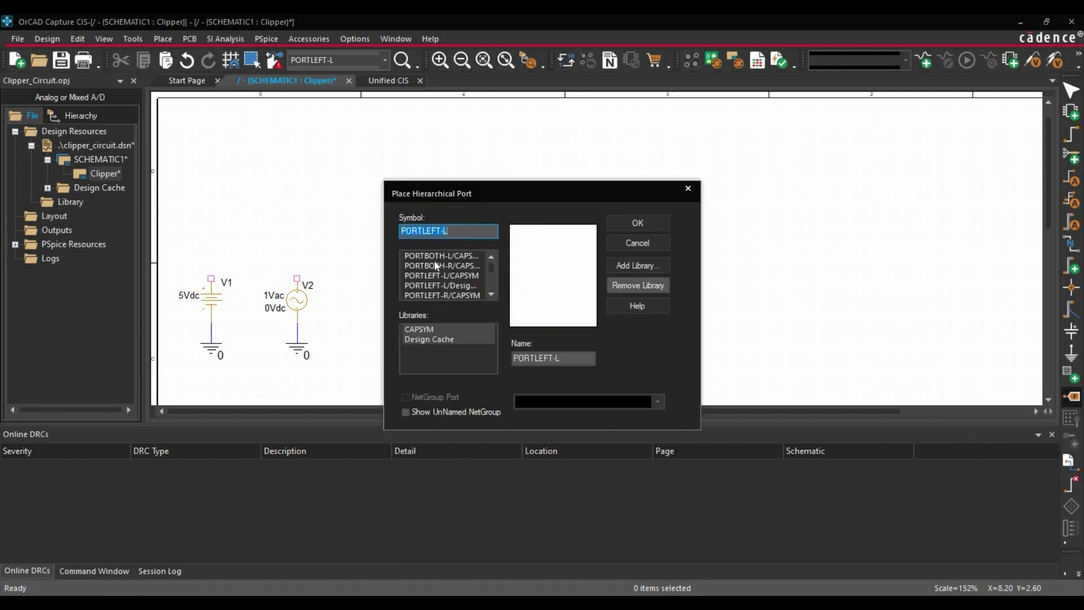
scroll(436, 264, "down", 1)
left_click(436, 266)
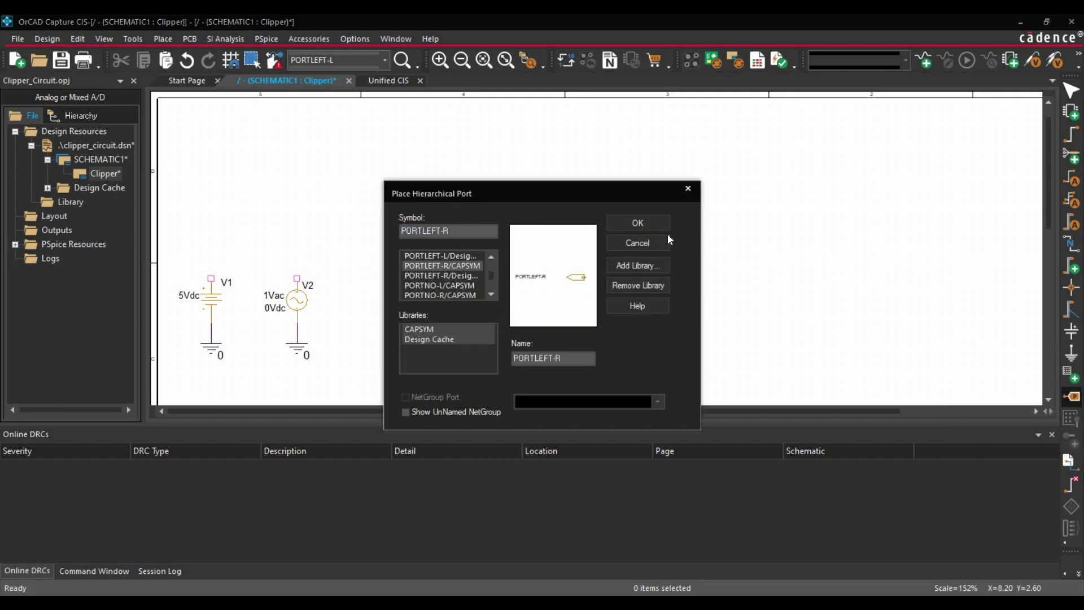
left_click(644, 225)
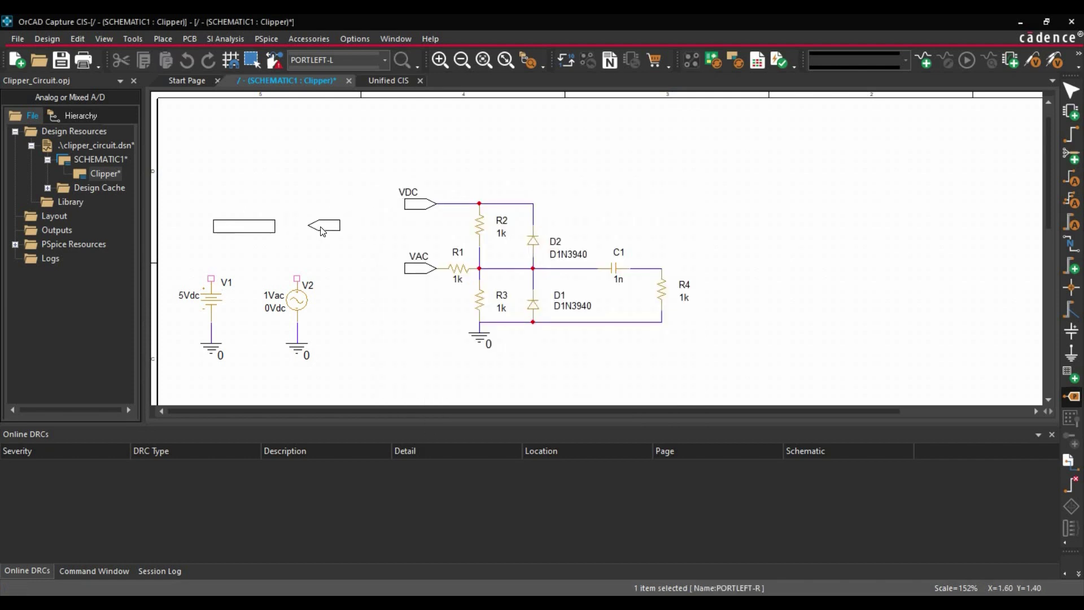
key("r")
key("r")
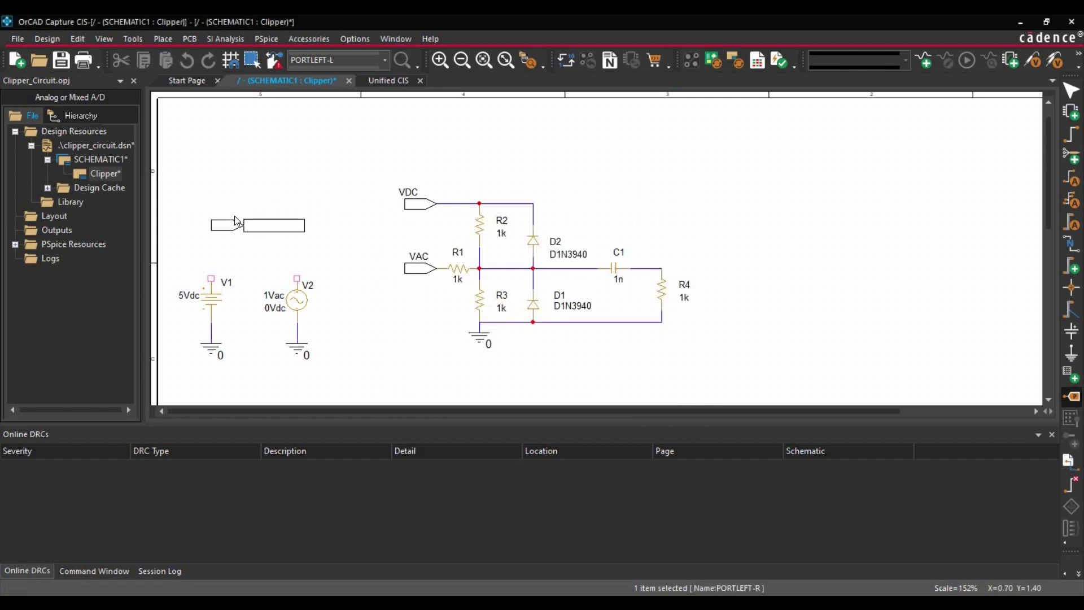
left_click(224, 238)
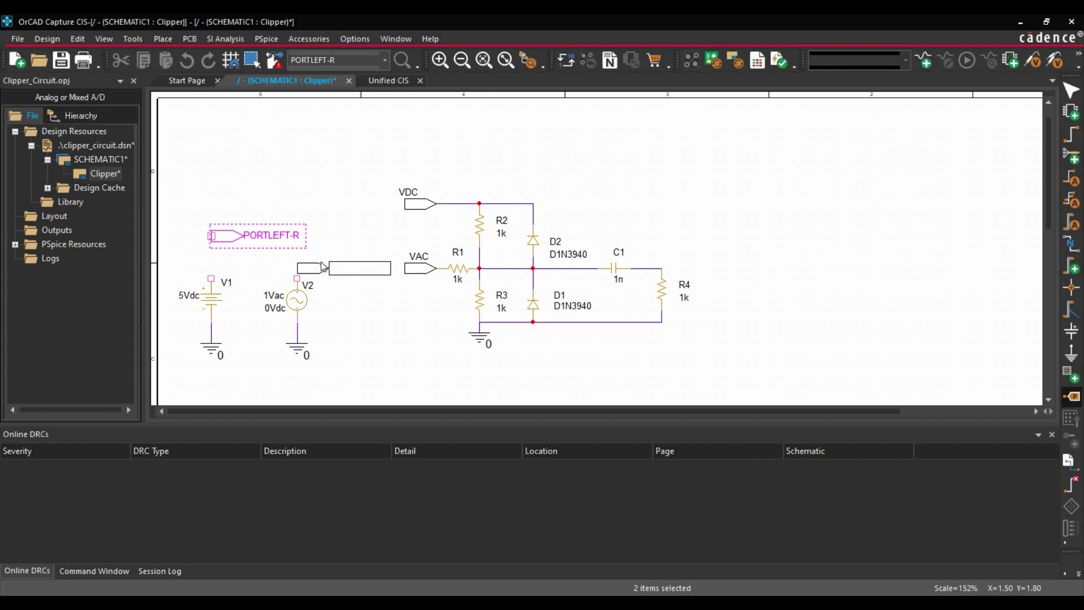
left_click(325, 269)
right_click(379, 330)
left_click(438, 45)
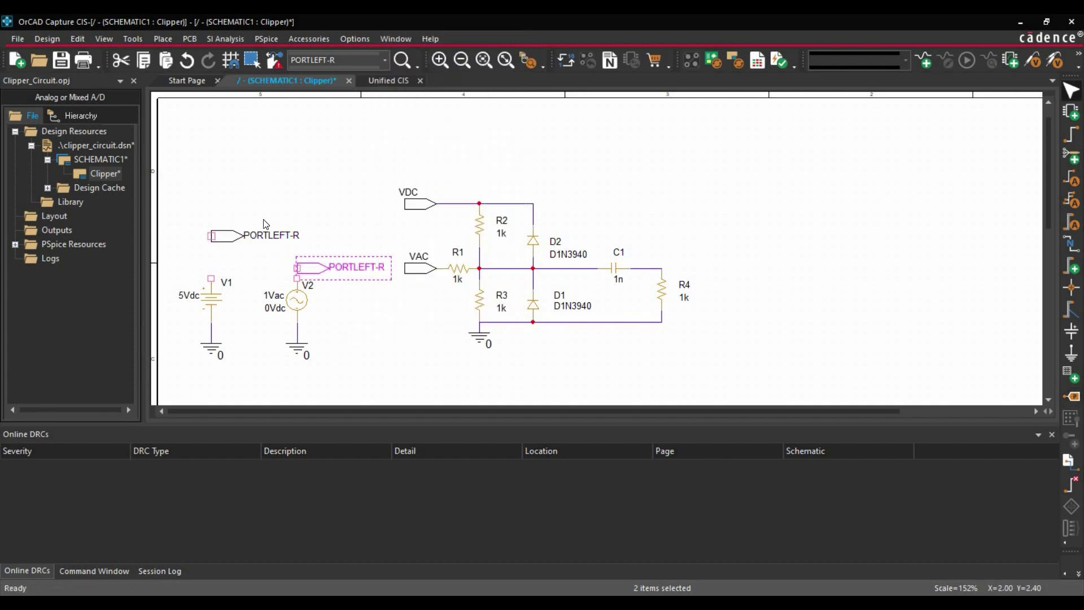
double_click(265, 235)
left_click_drag(513, 198, 709, 176)
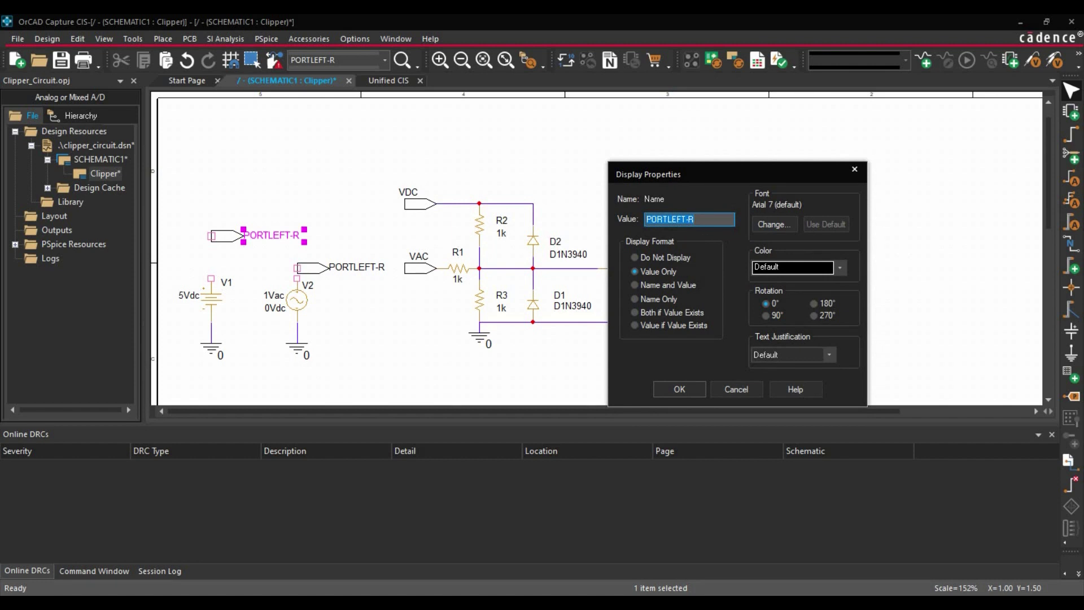
Step: Name the port beside V1 VDC and the port beside V2 VAC
type("VDC")
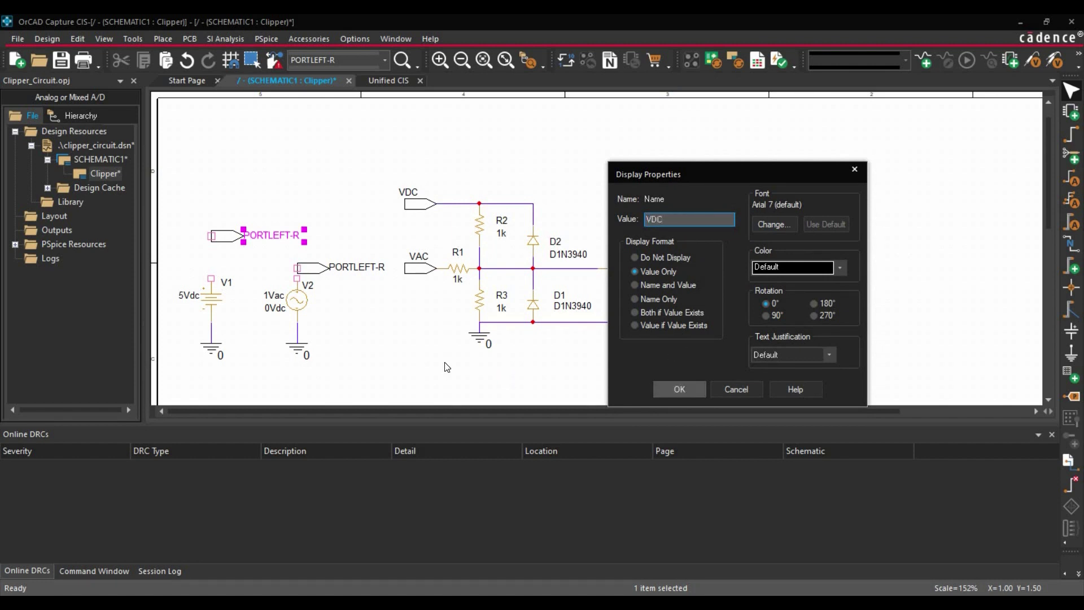
key("Return")
double_click(358, 267)
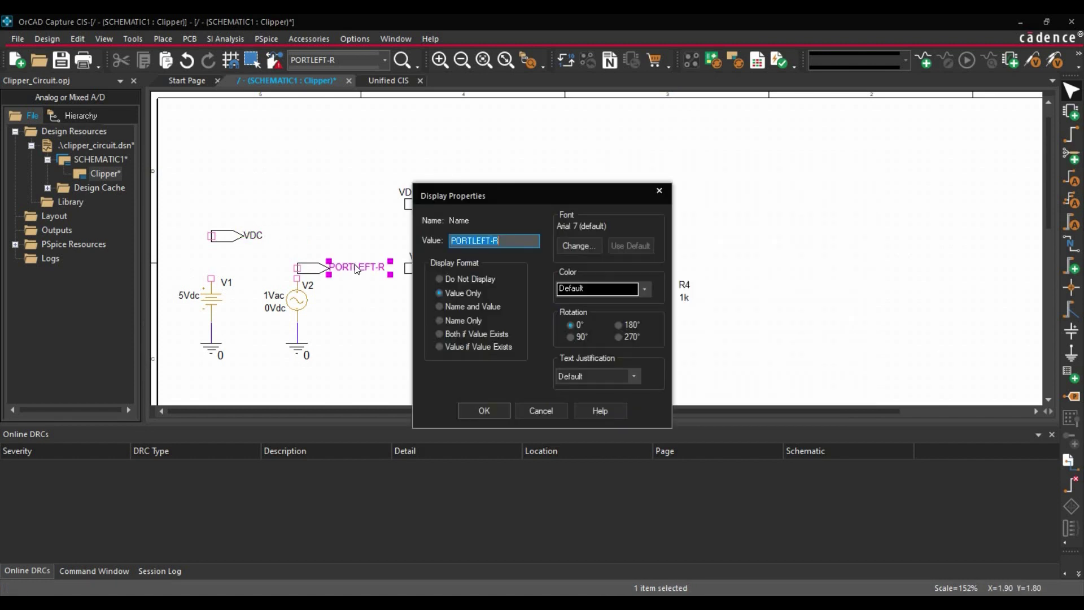
type("VAC")
key("Return")
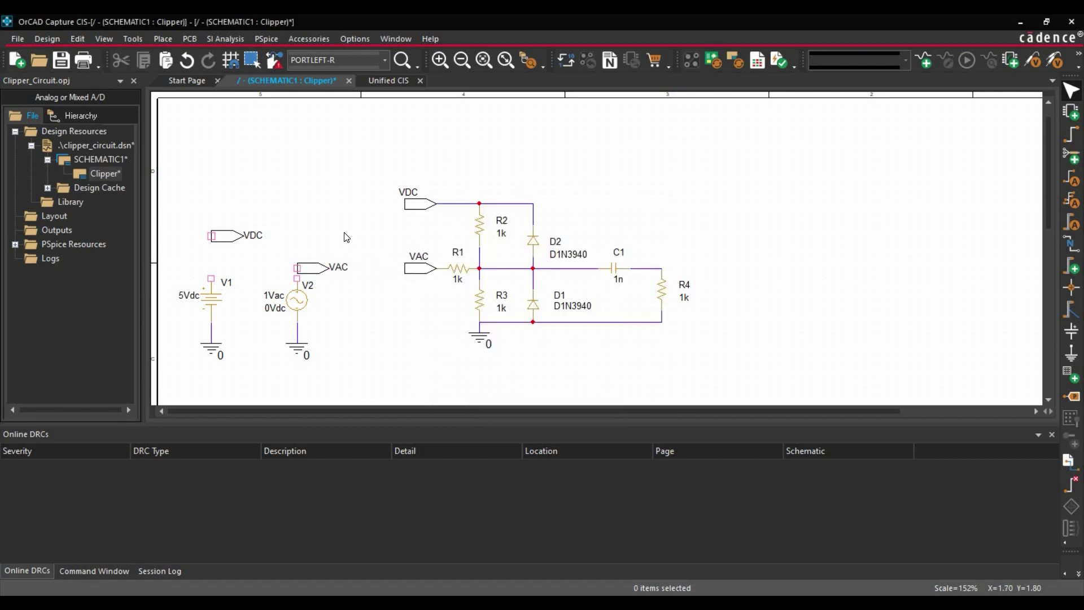
Step: Reposition the VDC label and VAC port just above V1 and V2
left_click(254, 235)
left_click_drag(283, 205, 283, 206)
left_click(285, 209)
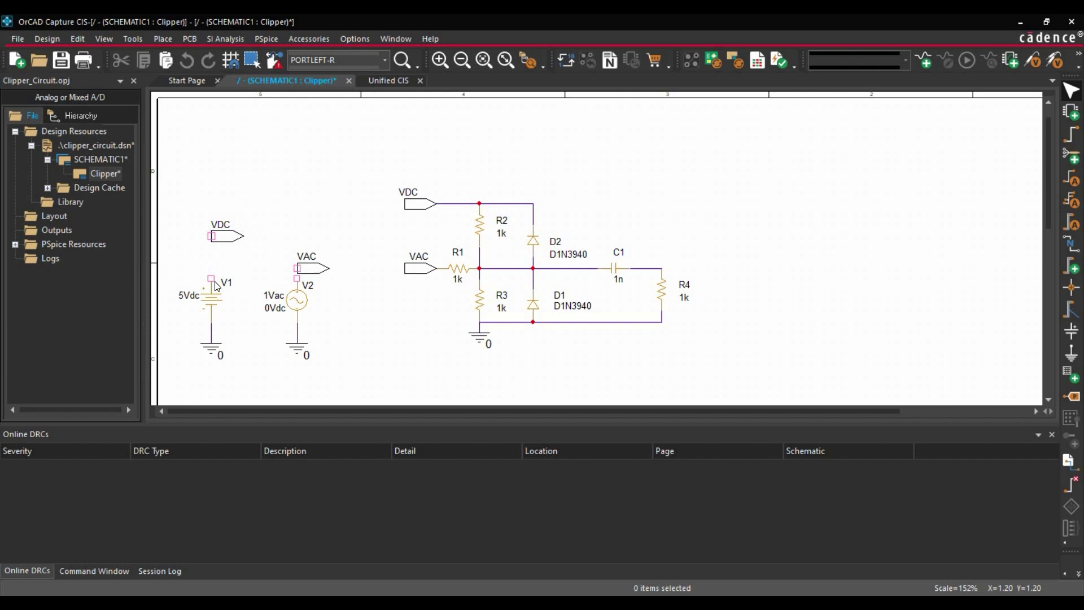
left_click_drag(309, 260, 306, 263)
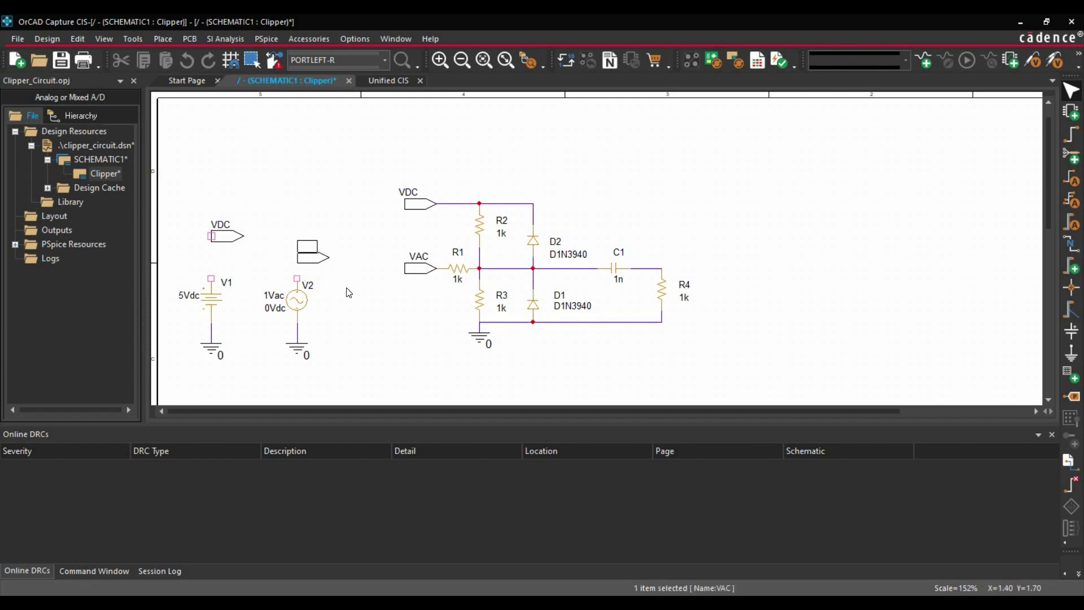
left_click_drag(349, 292, 351, 293)
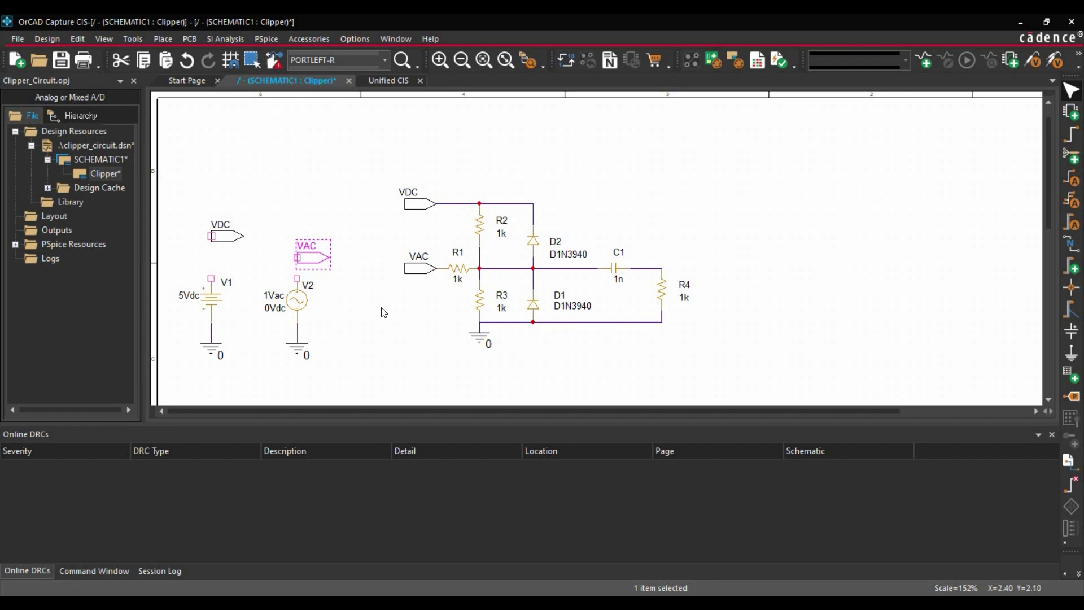
Step: Wire V2's positive terminal to the VAC port and V1's to the VDC port
left_click(335, 244)
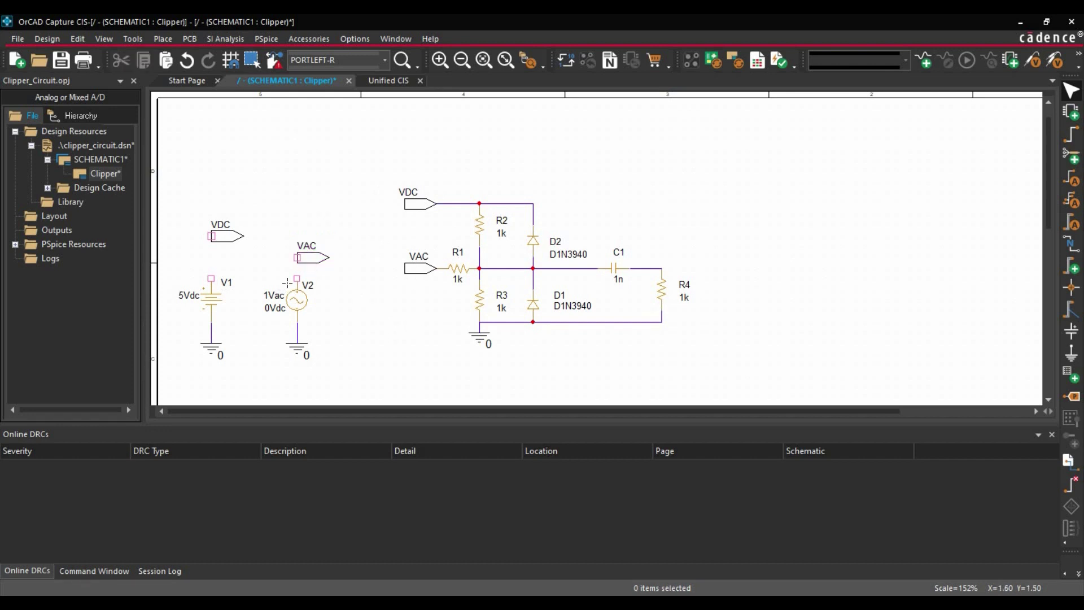
key("w")
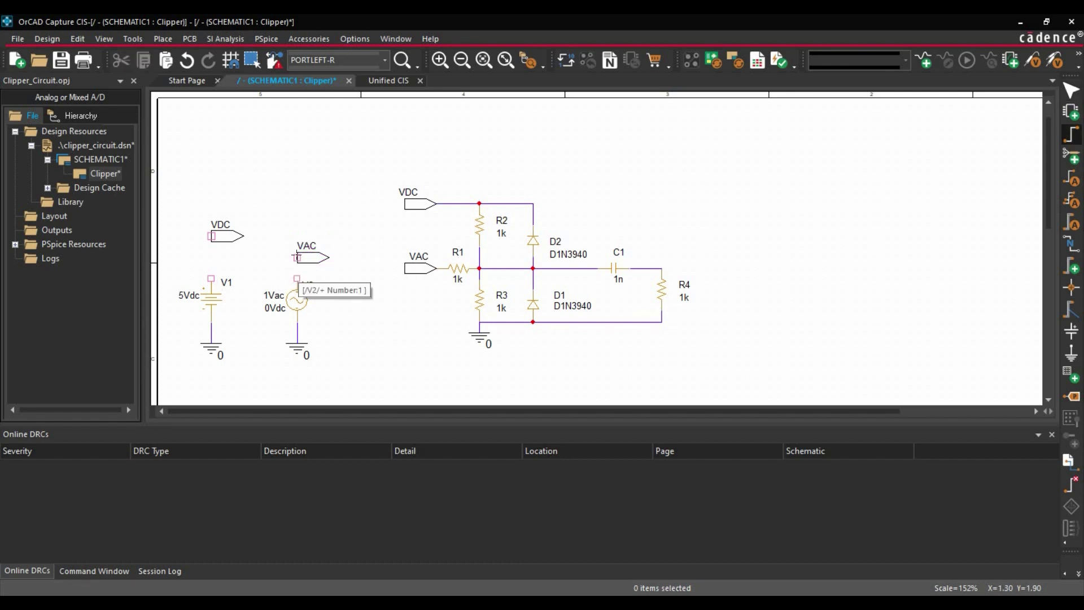
left_click(296, 258)
left_click(210, 278)
left_click(211, 236)
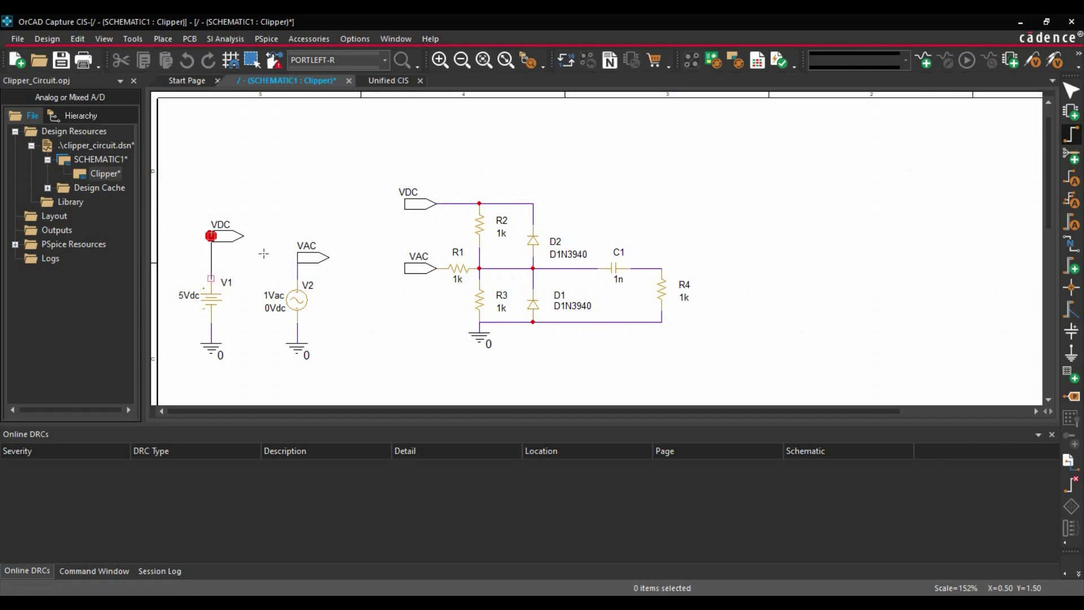
right_click(274, 260)
left_click(293, 269)
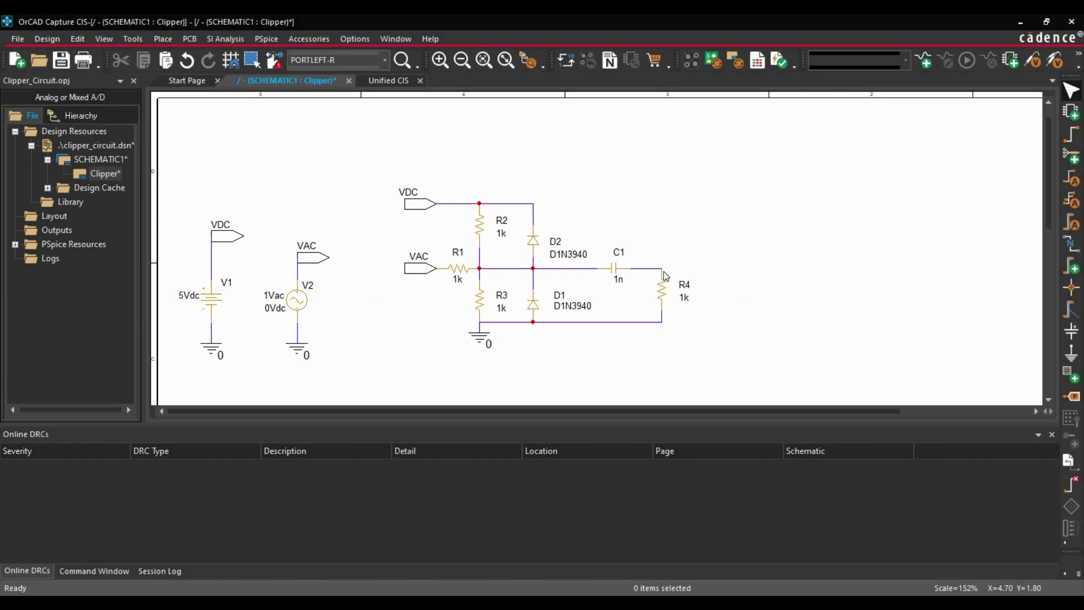
Step: Place a net alias named OUTPUT on the wire between C1 and R4
left_click(1070, 247)
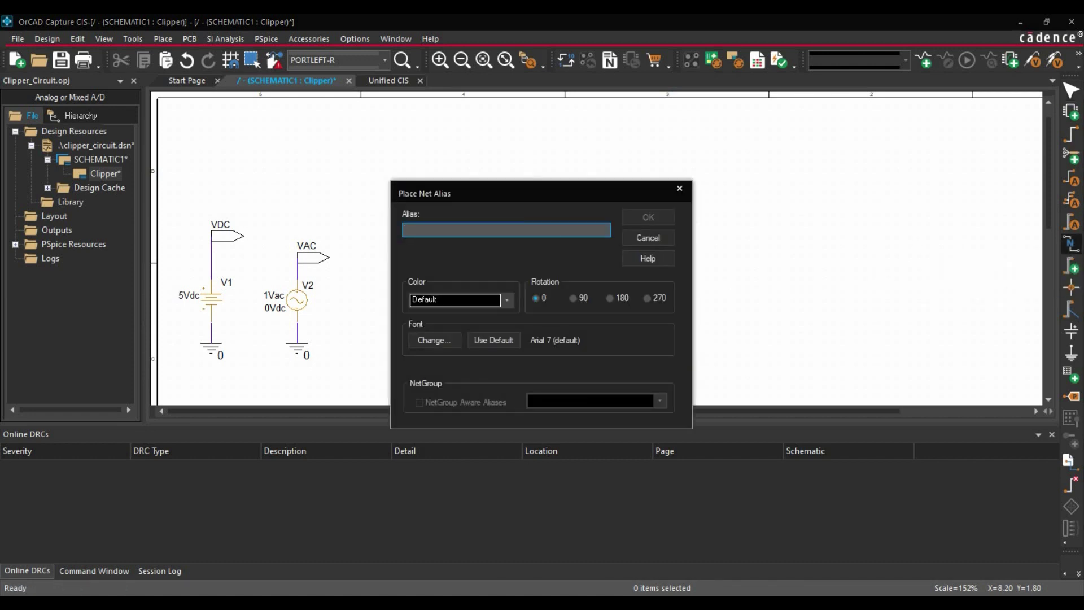
type("OUTPUT")
left_click(641, 218)
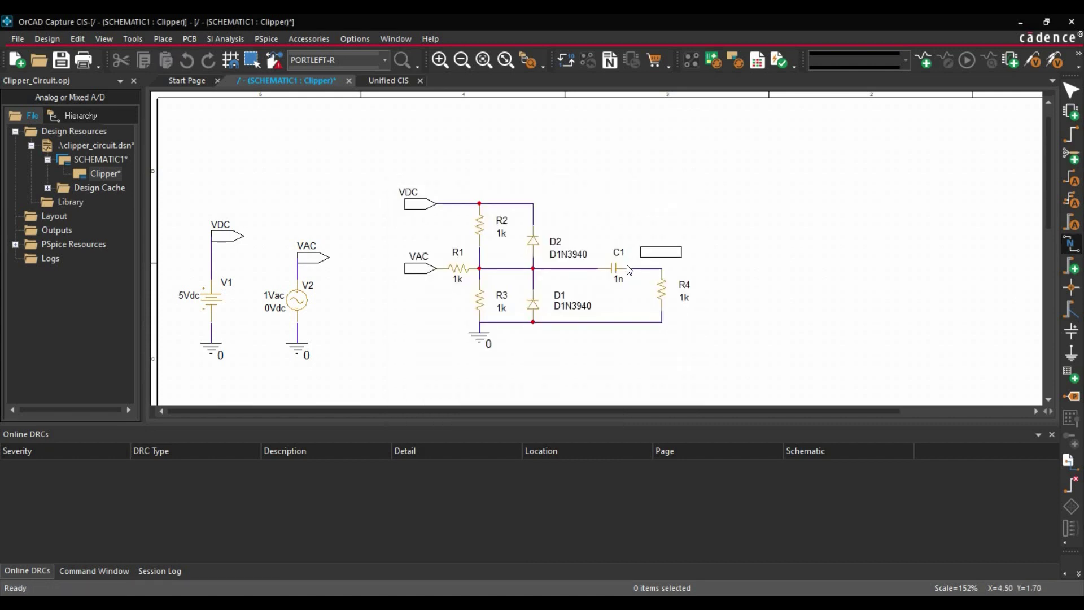
left_click(647, 268)
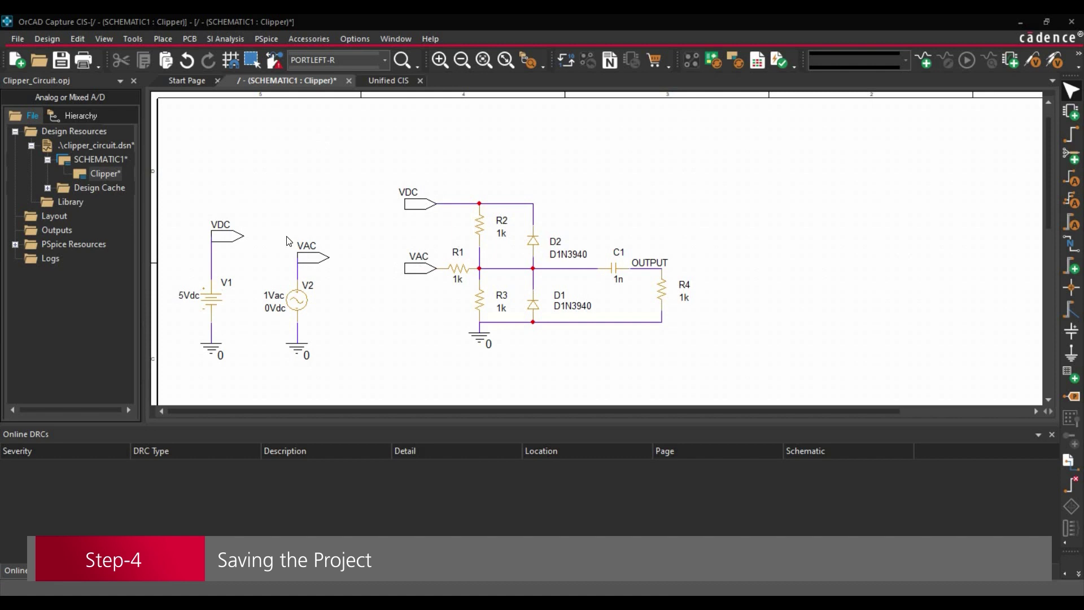
Step: Save the Clipper schematic project from the File menu
left_click(18, 38)
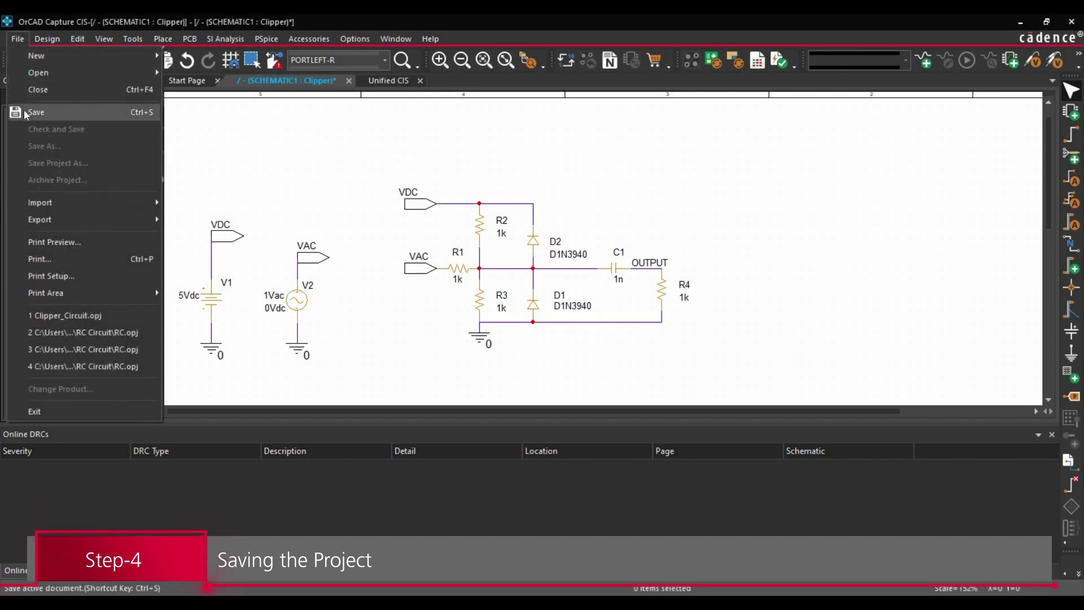